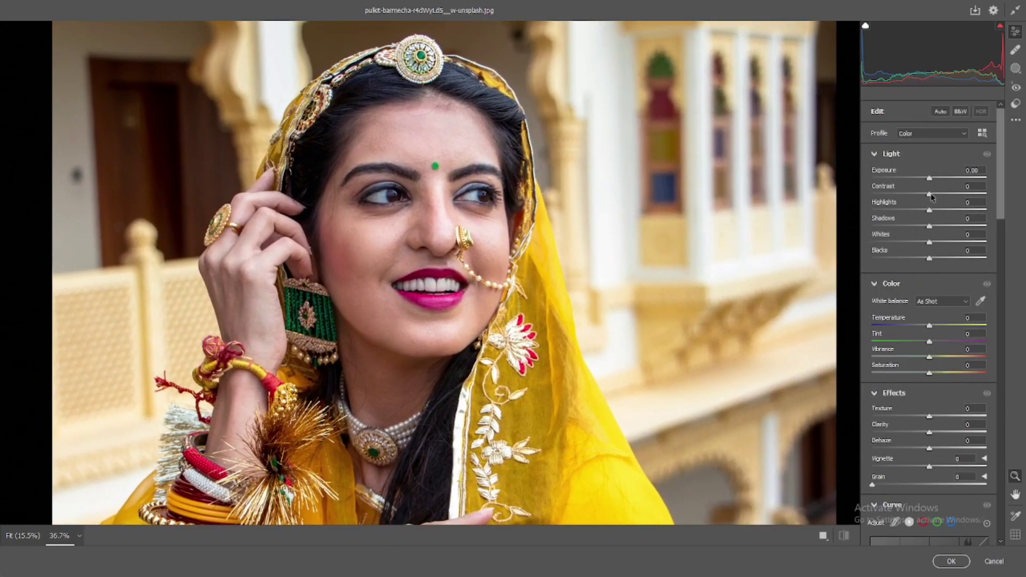
Step: Set Contrast -59, Highlights -100, Shadows +29, Whites -64, Blacks -4, Vibrance +2, Saturation +1, Texture -7, Clarity +2
mouse_move(930, 194)
mouse_down()
mouse_move(867, 194)
mouse_move(897, 196)
mouse_move(901, 211)
mouse_move(853, 209)
mouse_up()
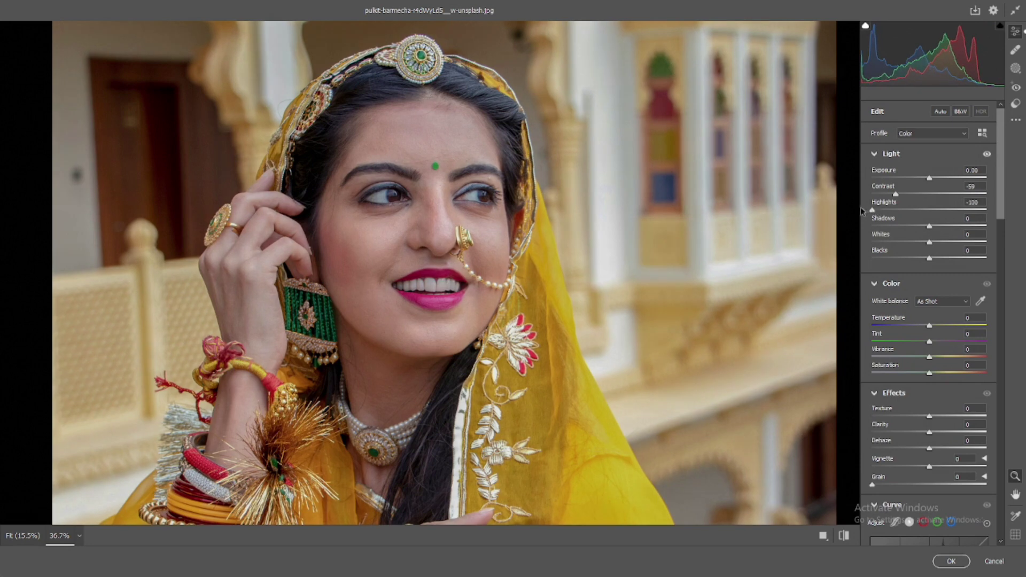
mouse_move(929, 242)
mouse_down()
mouse_move(892, 237)
mouse_move(944, 227)
mouse_move(927, 259)
mouse_move(932, 312)
mouse_up()
scroll(929, 258, down, 2)
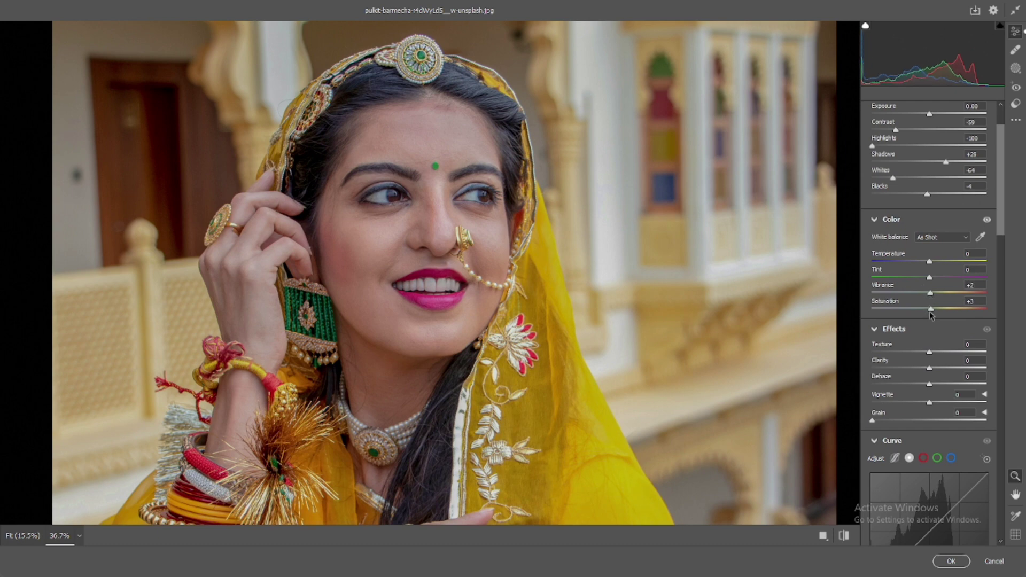
scroll(954, 268, down, 2)
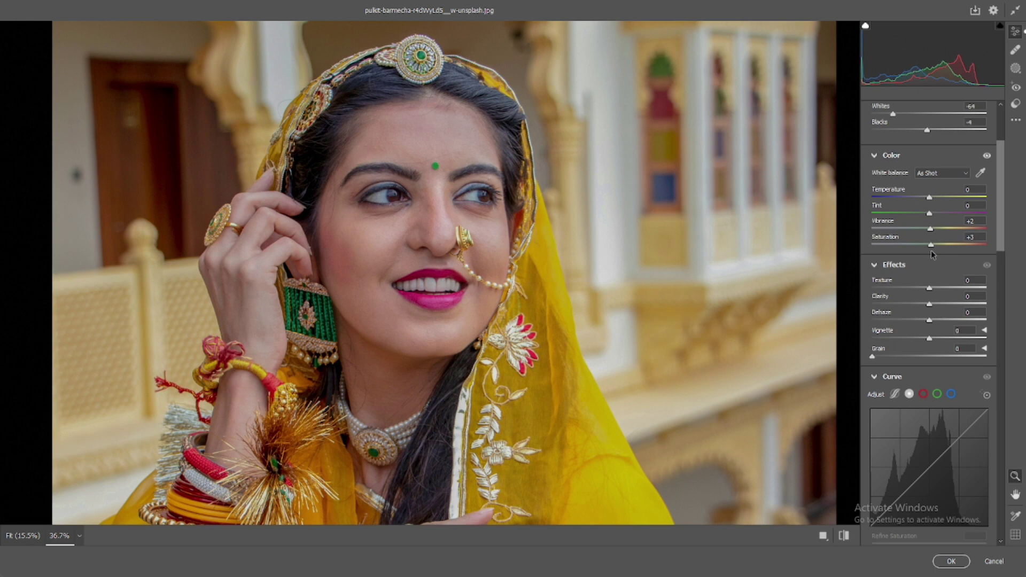
drag(932, 250, 930, 253)
scroll(934, 254, down, 2)
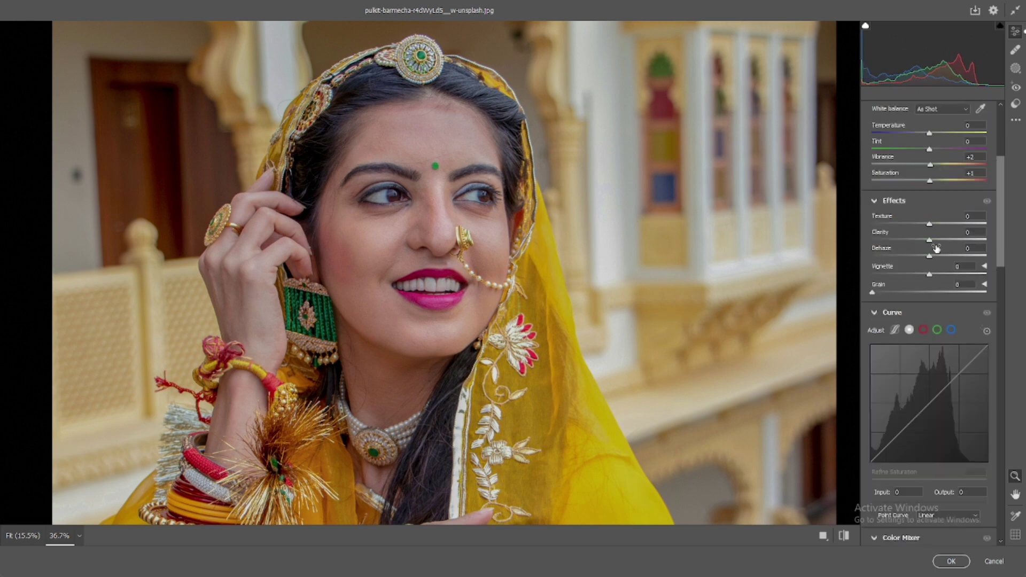
scroll(935, 247, down, 2)
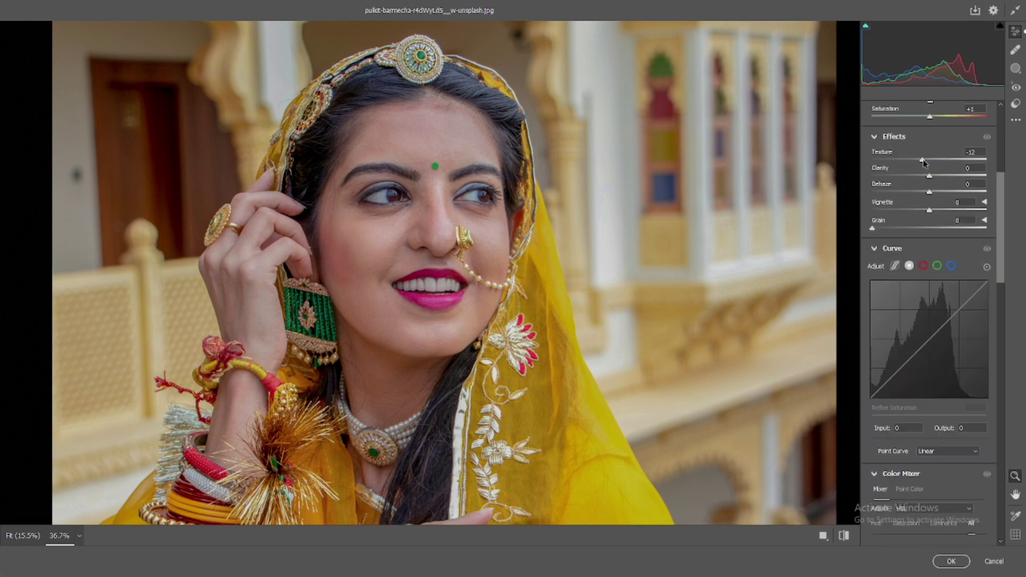
drag(923, 159, 925, 159)
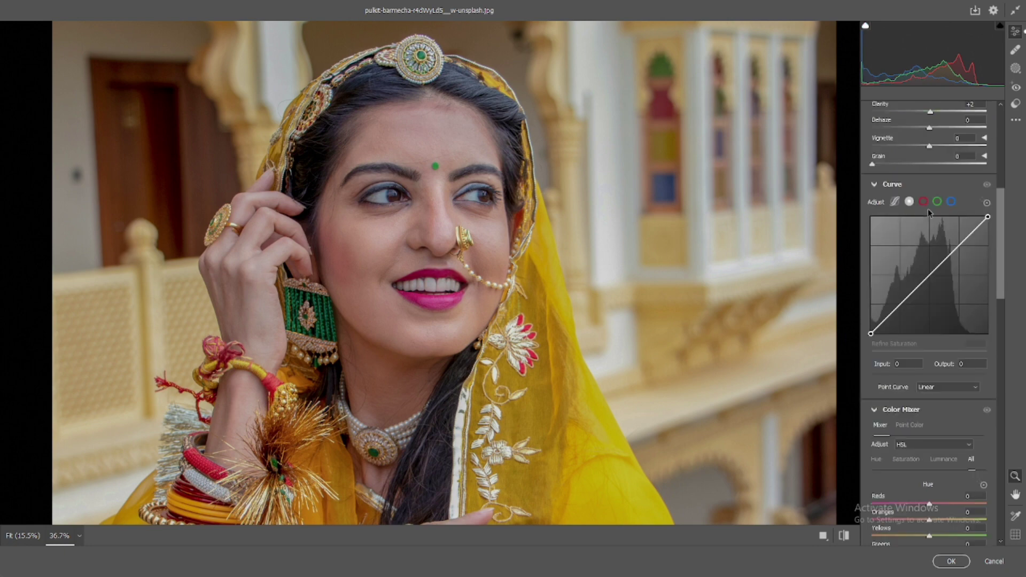
Step: Try upper and midtone points on the RGB point curve, then reset it to a straight line
scroll(931, 210, down, 2)
click(958, 244)
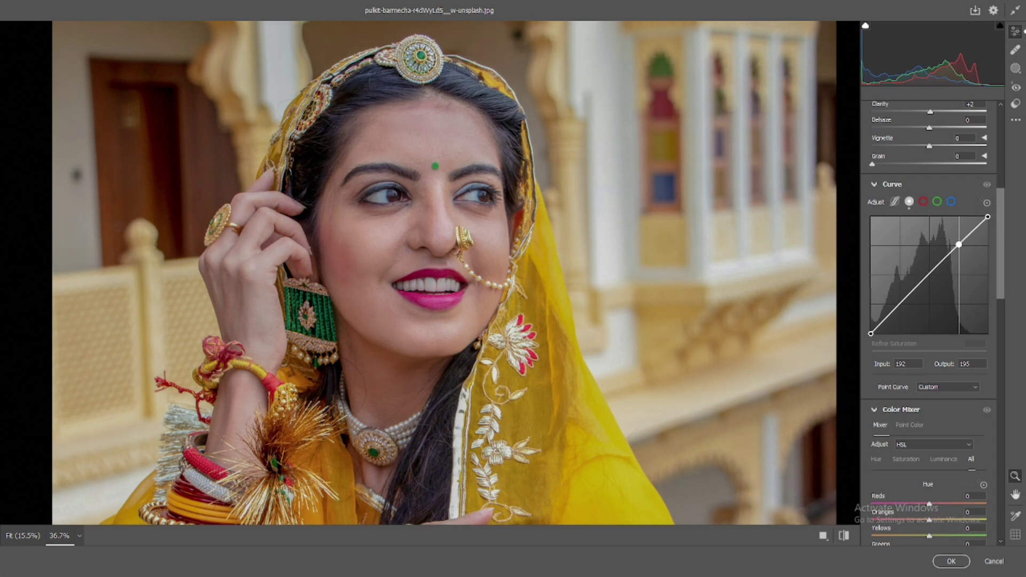
drag(958, 244, 957, 242)
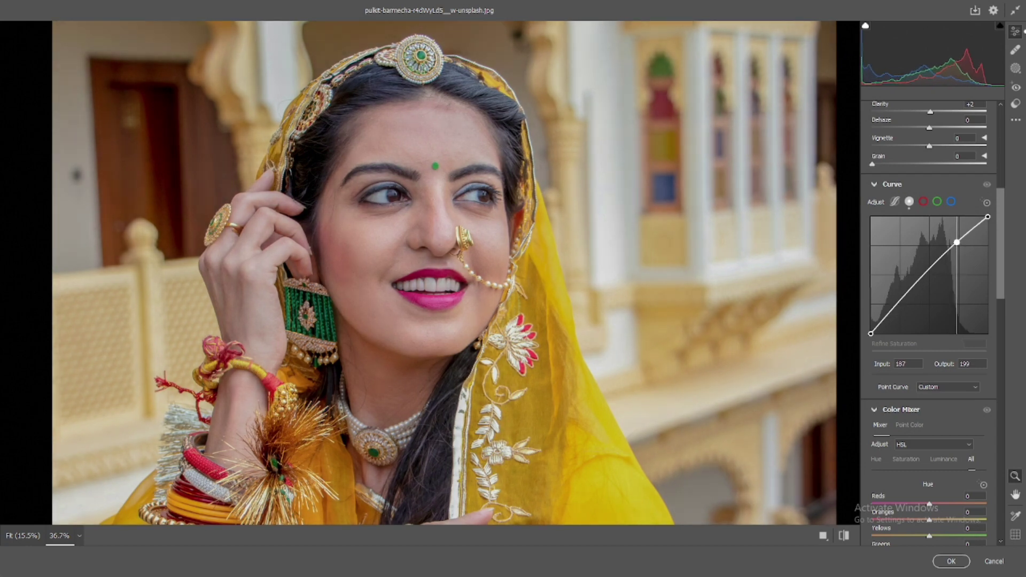
drag(931, 270, 920, 273)
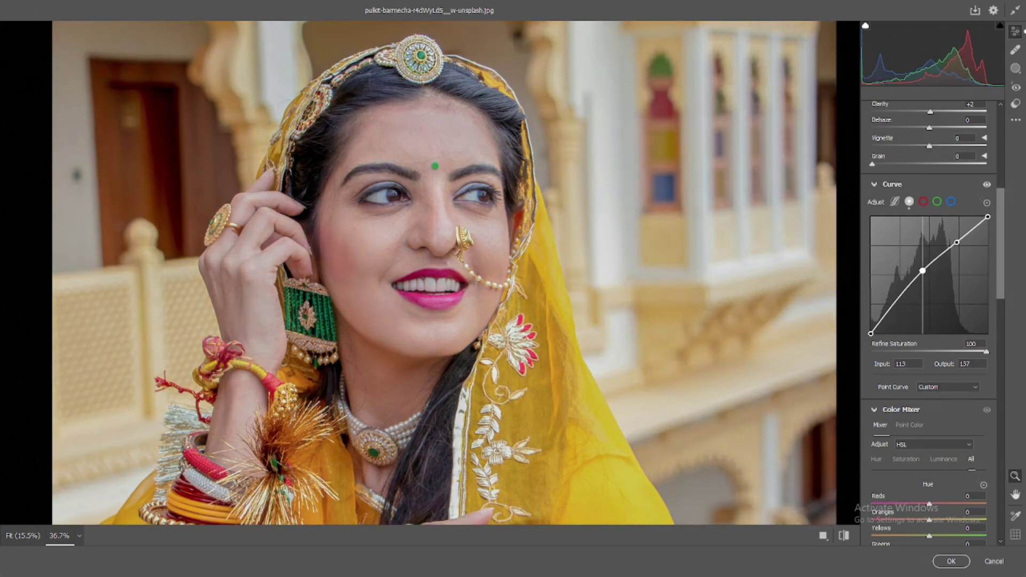
right_click(919, 262)
click(949, 231)
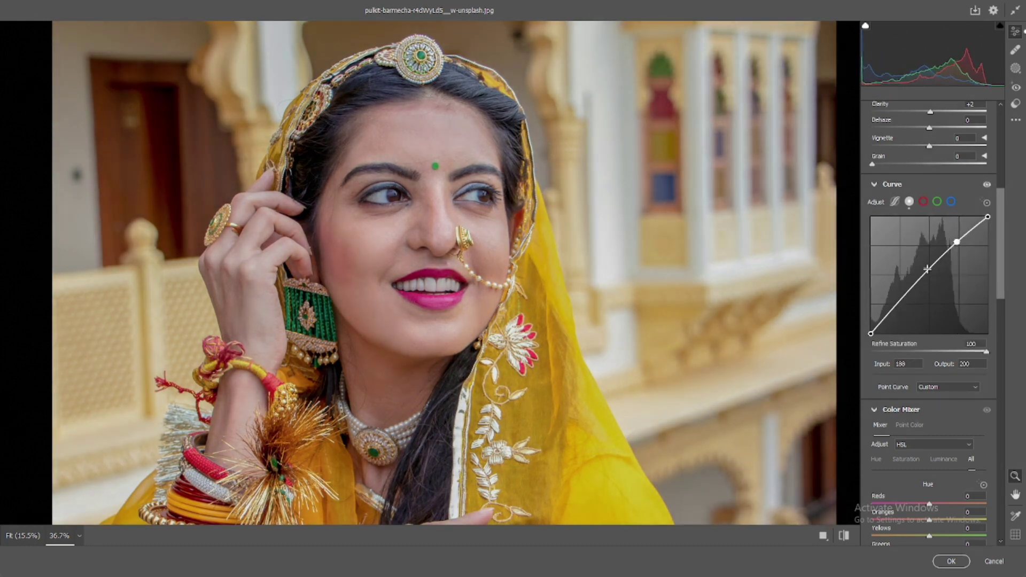
Step: Brighten midtones, add a shadow point, raise the black point and lower the white end to 202
drag(928, 270, 918, 278)
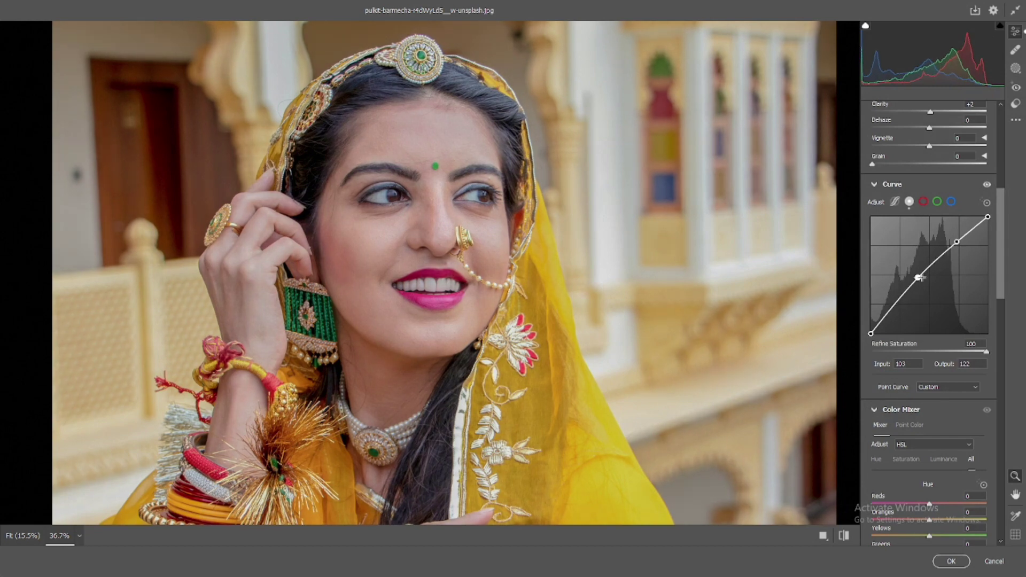
drag(894, 302, 899, 306)
click(885, 319)
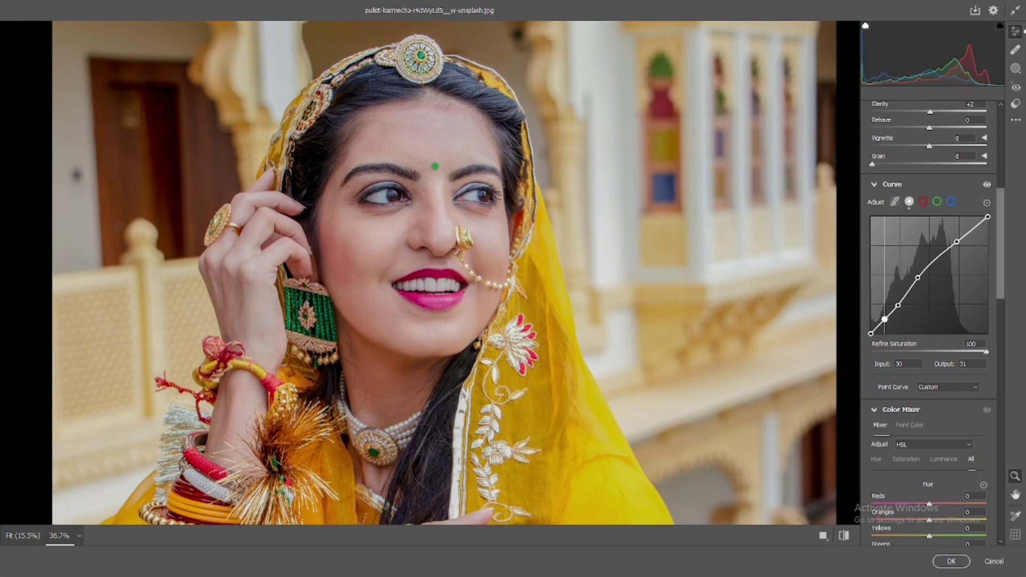
mouse_move(871, 334)
mouse_down()
mouse_move(871, 320)
mouse_move(885, 319)
mouse_up()
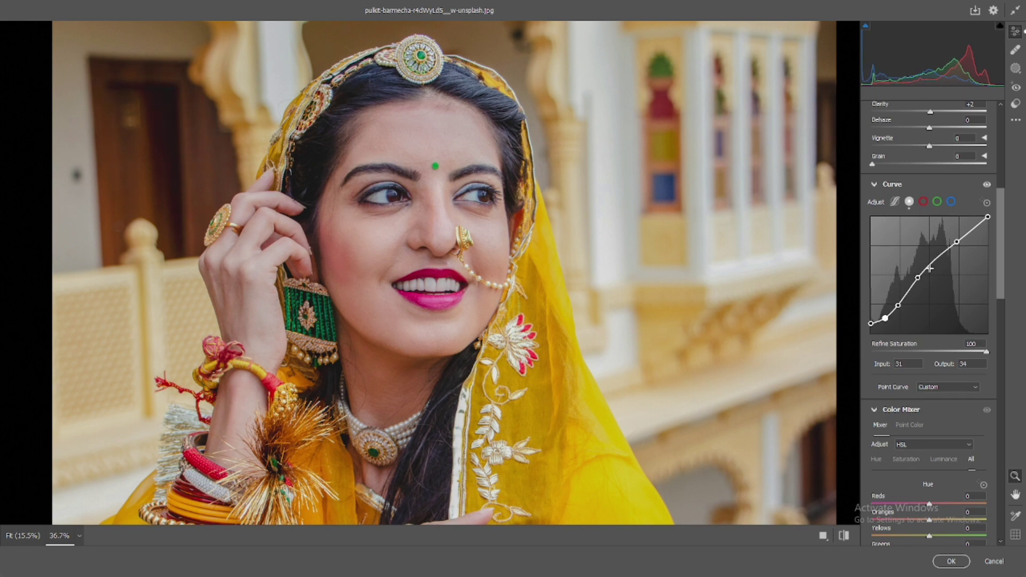
drag(988, 217, 988, 233)
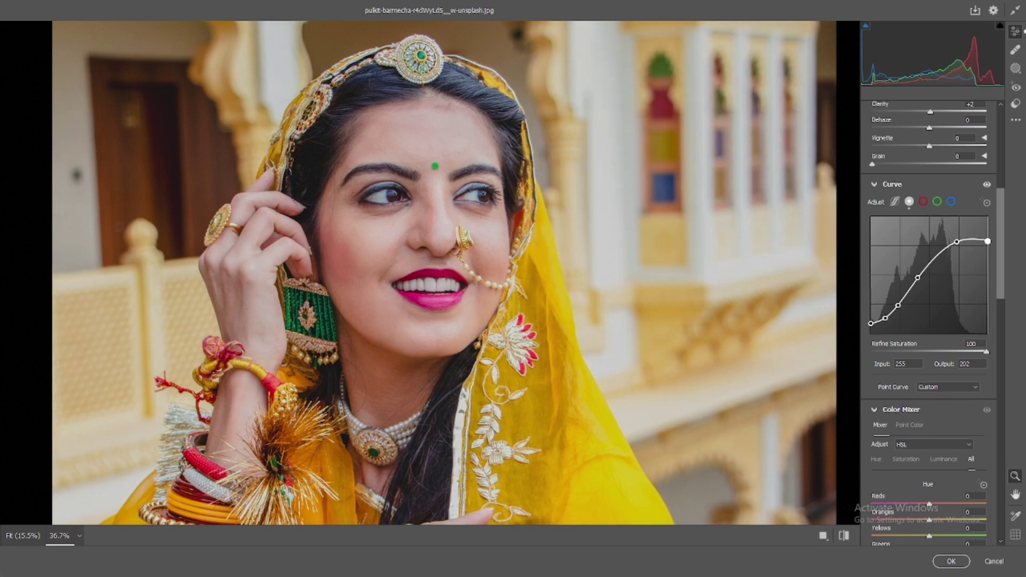
Step: Raise the RGB curve's white end to 224 and add an upper highlight point at 187→203
drag(918, 278, 920, 276)
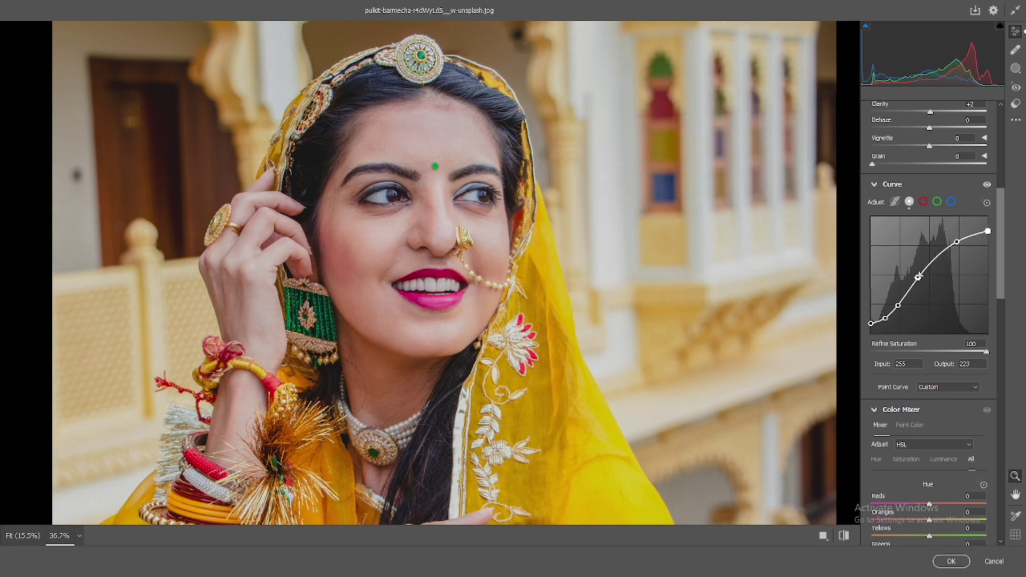
key(ctrl+z)
drag(932, 261, 935, 260)
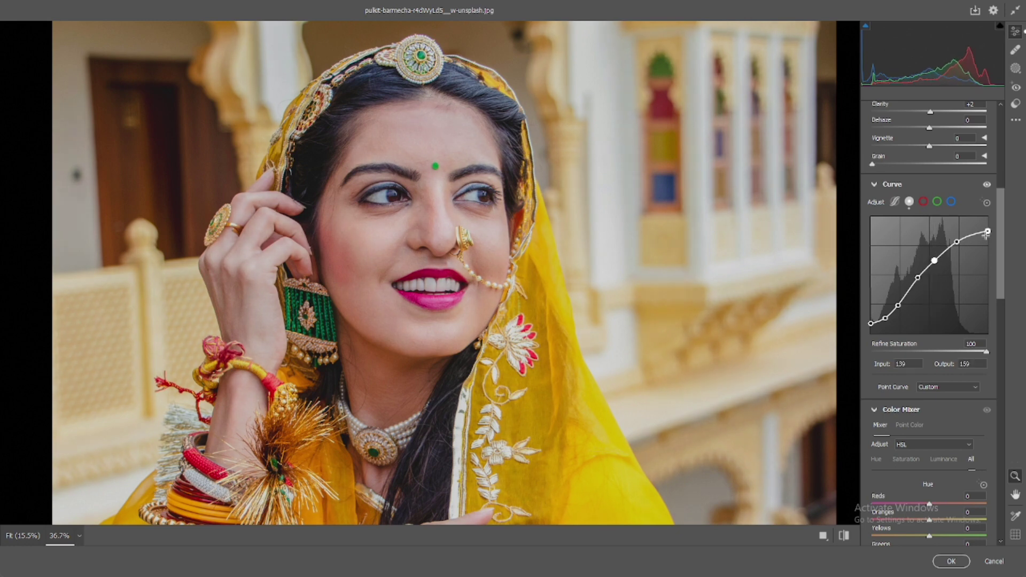
drag(988, 231, 988, 228)
drag(919, 278, 920, 277)
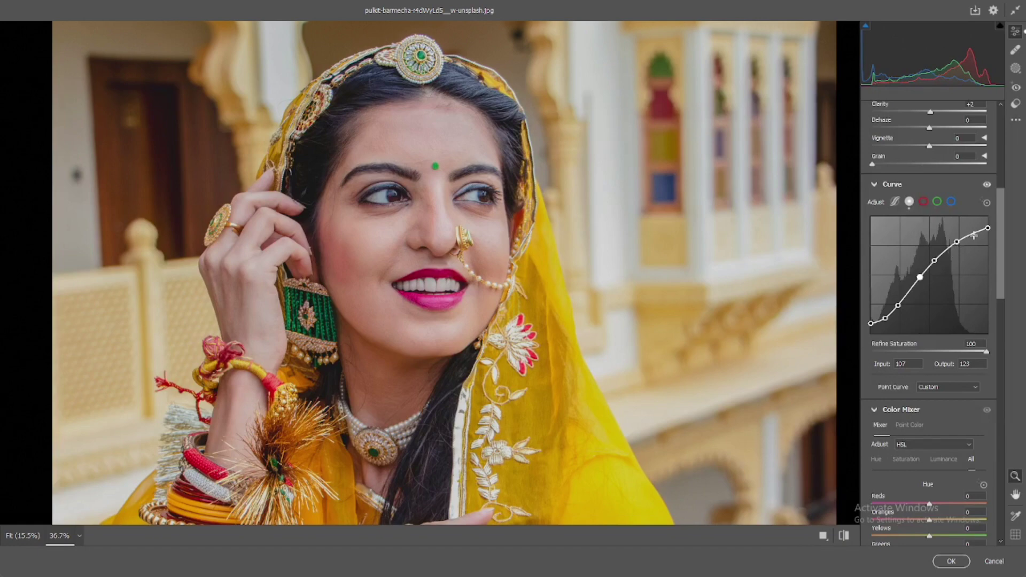
click(975, 230)
drag(975, 230, 974, 232)
mouse_move(957, 242)
mouse_down()
mouse_move(988, 231)
mouse_move(956, 241)
mouse_up()
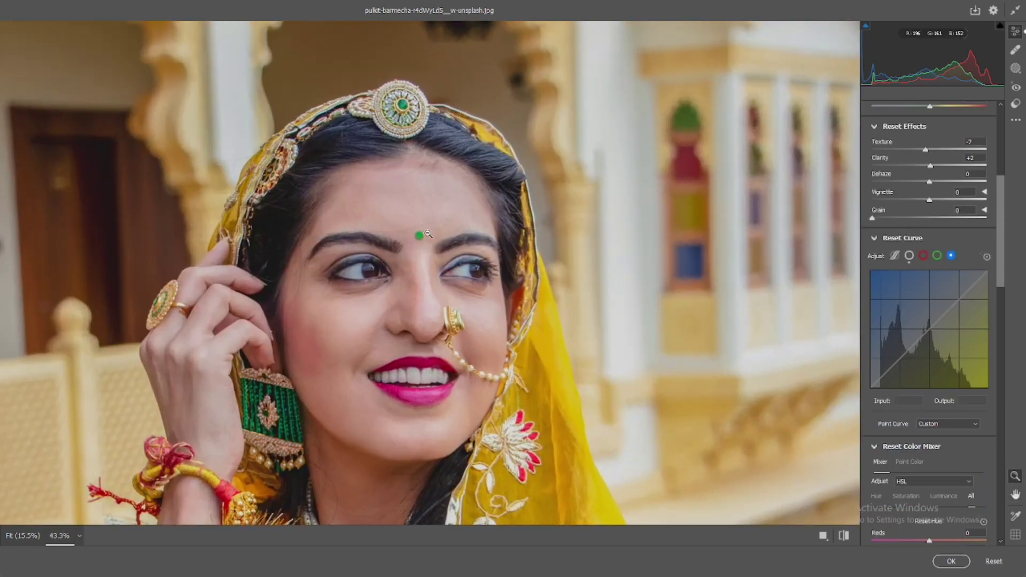
Step: Copy the RGB curve and paste it onto the red and green channel curves
click(910, 256)
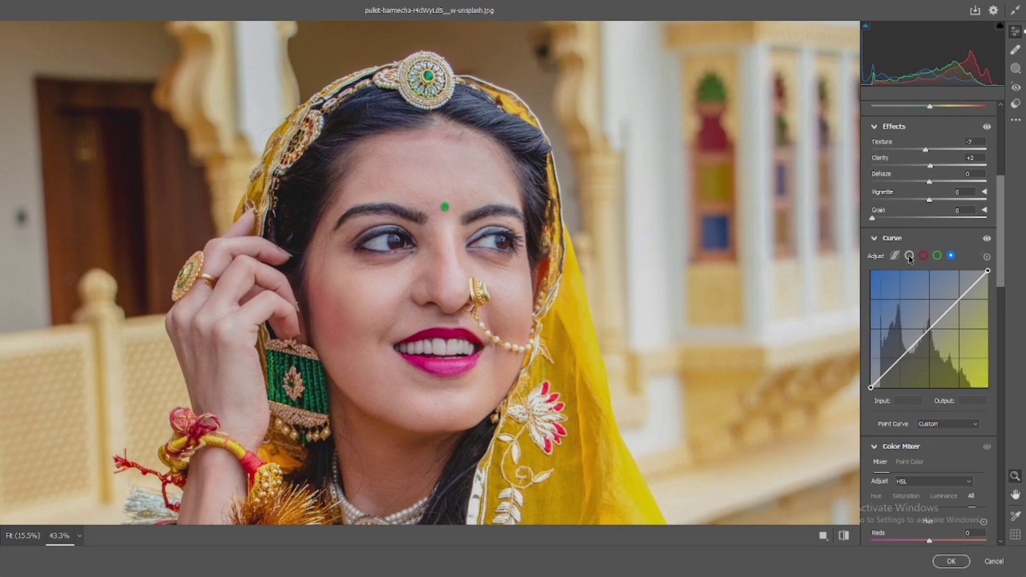
right_click(910, 258)
click(927, 268)
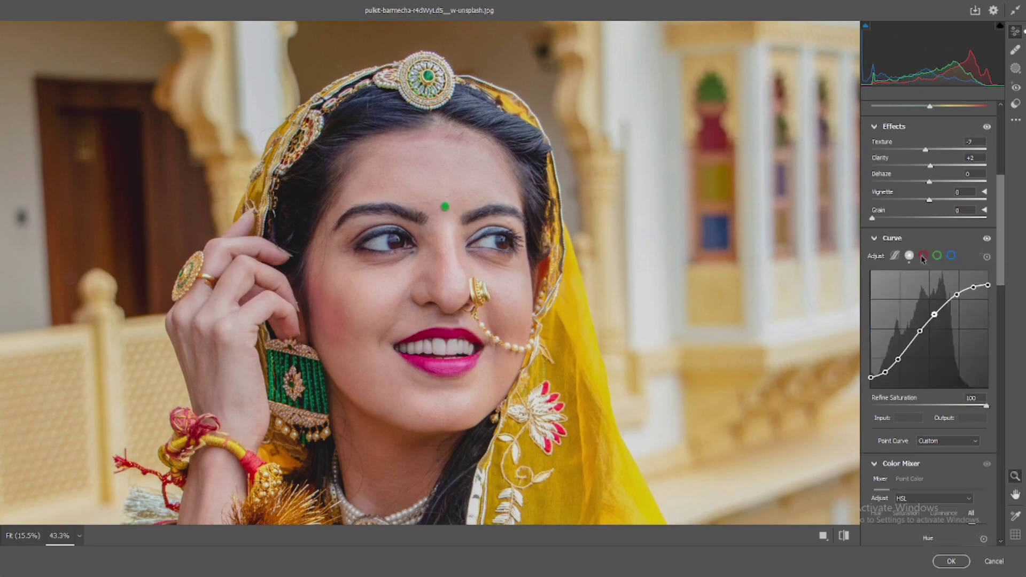
right_click(924, 258)
click(935, 289)
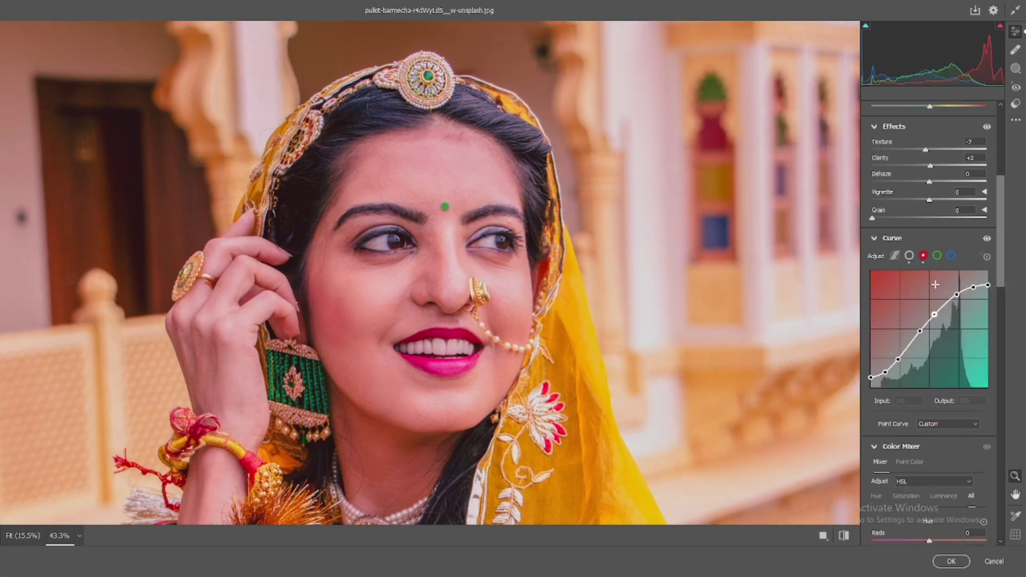
click(937, 256)
right_click(937, 256)
click(944, 293)
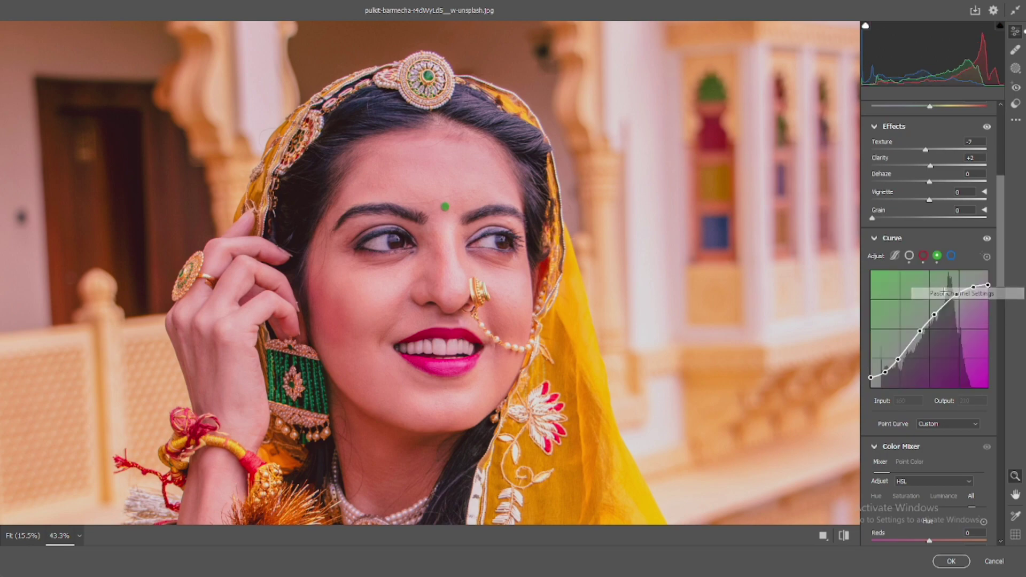
scroll(643, 336, down, 2)
scroll(425, 208, up, 1)
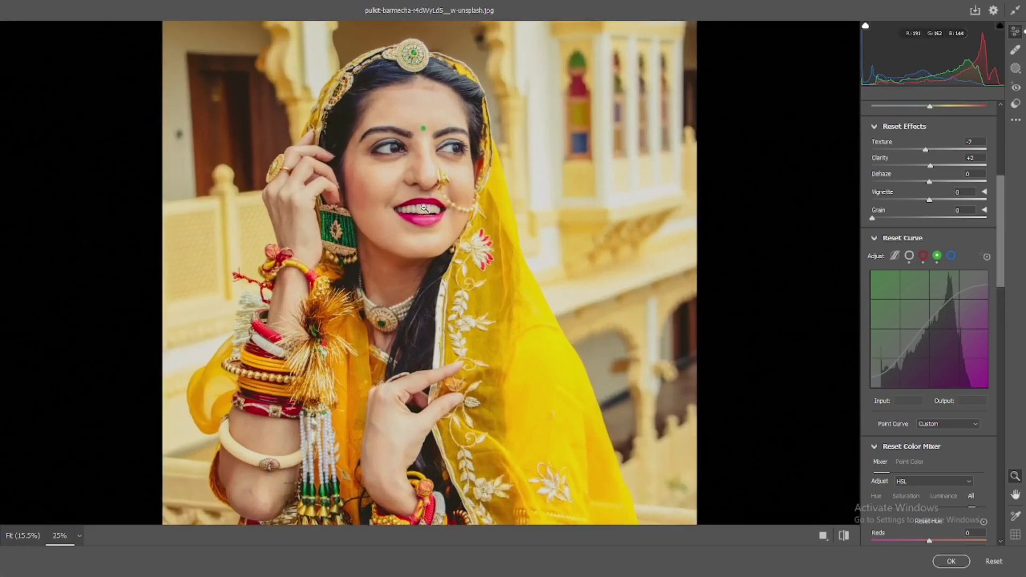
scroll(425, 209, up, 2)
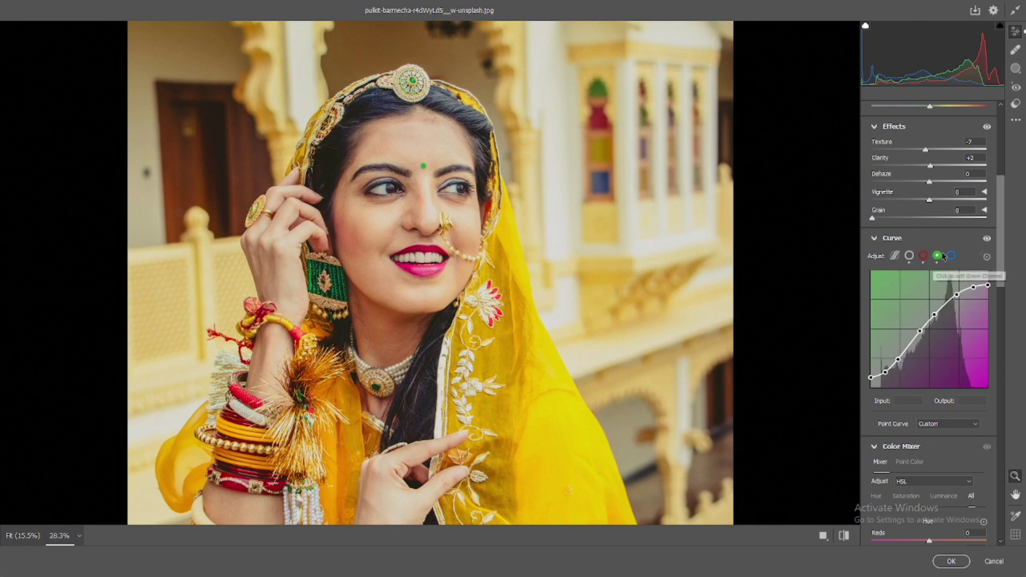
Step: Set blue-channel curve points at 39→50, 83→86 and 191→188 to add blue to shadows
click(951, 256)
drag(960, 301, 962, 302)
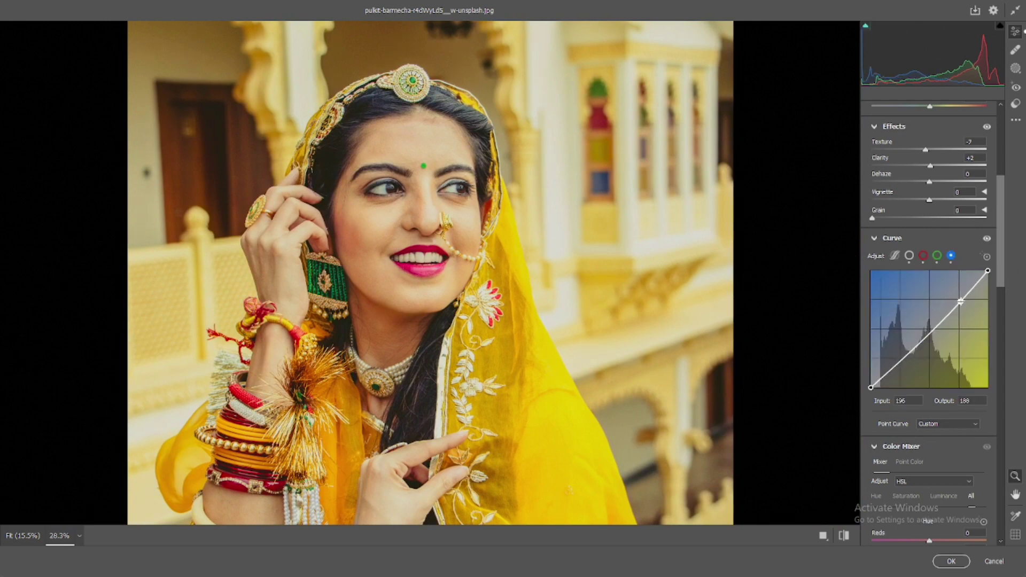
drag(933, 335, 930, 330)
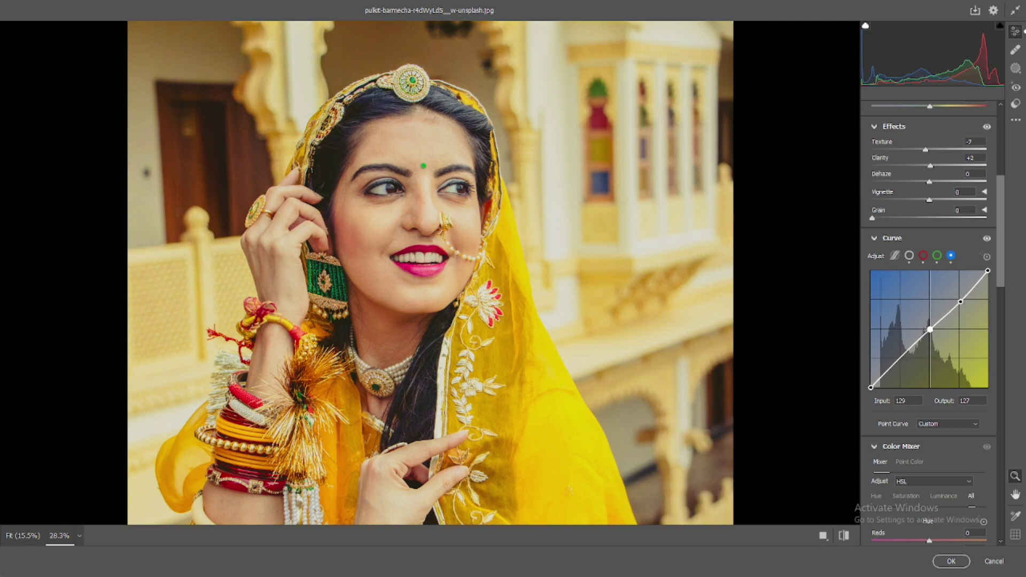
click(903, 356)
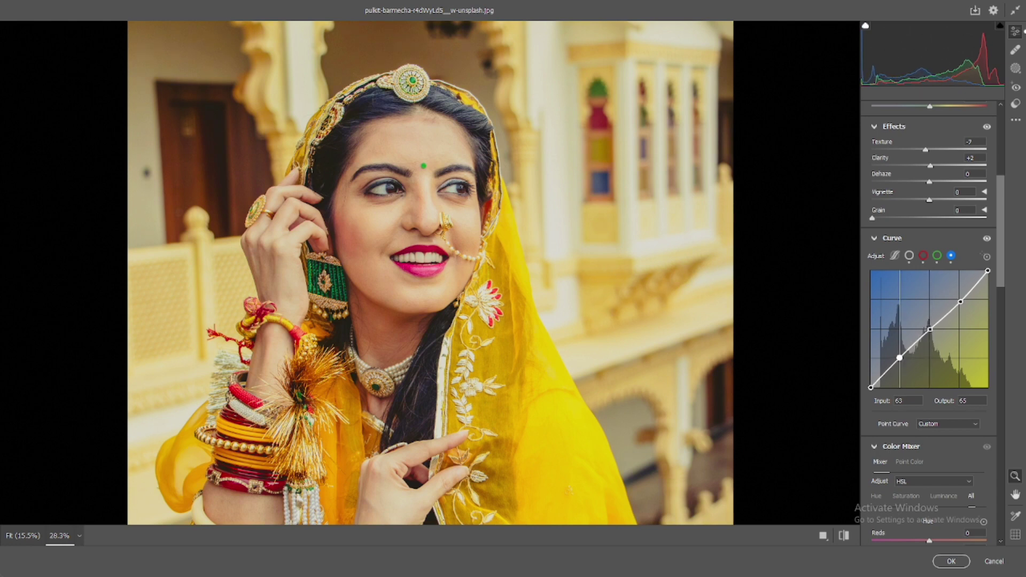
drag(901, 358, 888, 366)
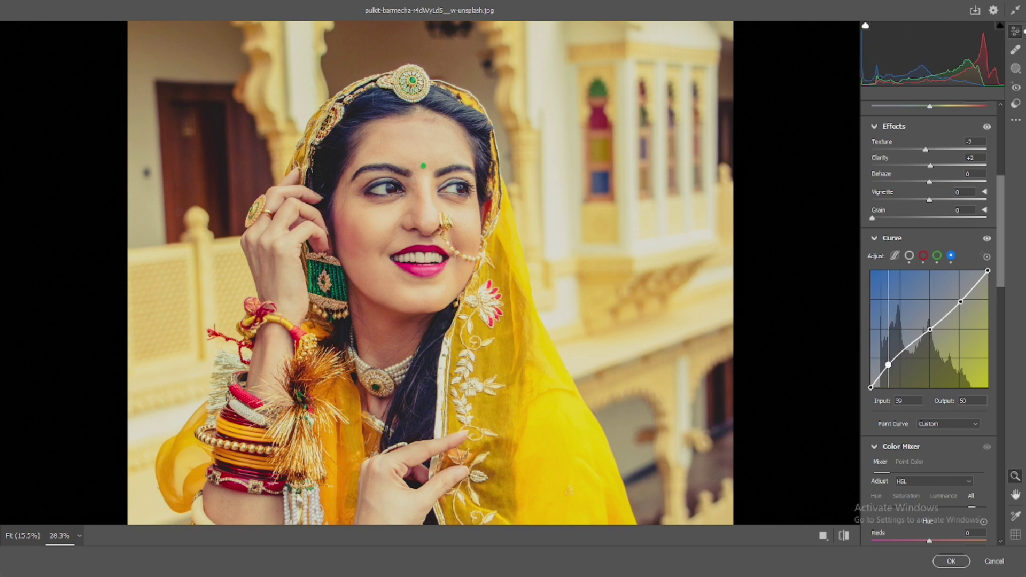
click(909, 348)
click(961, 302)
drag(961, 302, 959, 301)
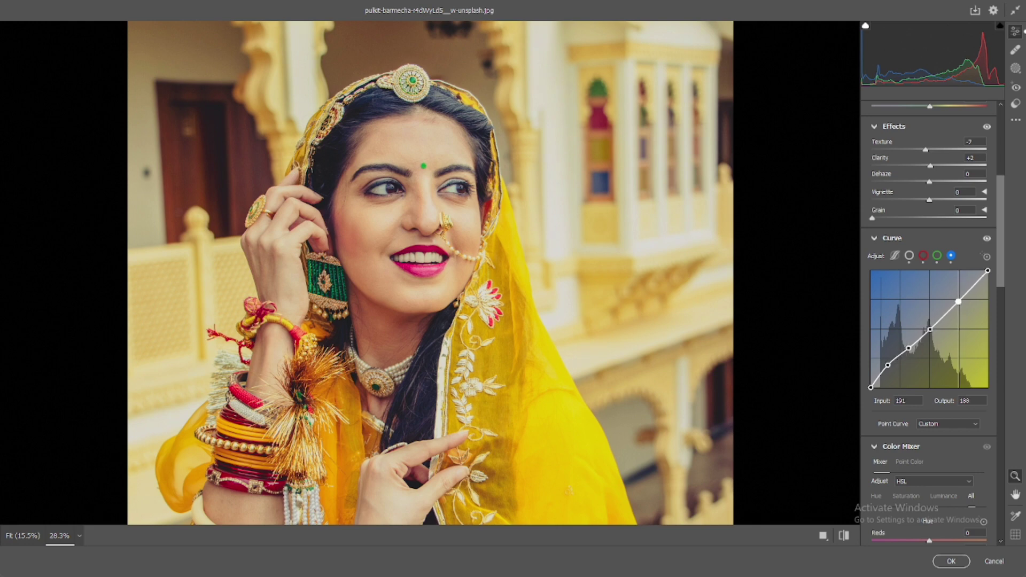
Step: Shift HSL hues: Yellows -78, Oranges -9, Reds -37
scroll(959, 301, down, 3)
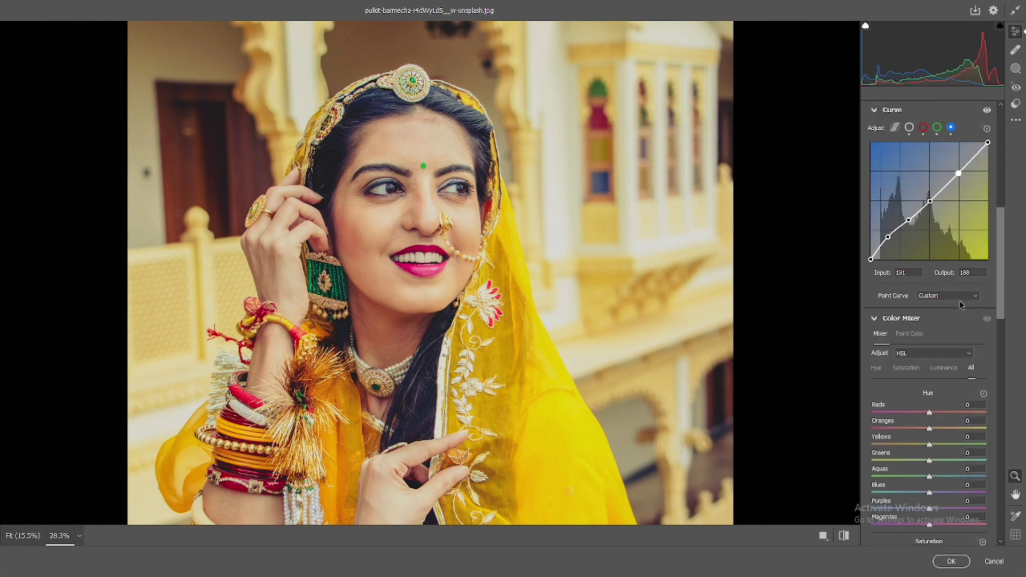
scroll(959, 302, down, 4)
scroll(959, 301, down, 3)
scroll(957, 305, down, 3)
scroll(955, 305, up, 3)
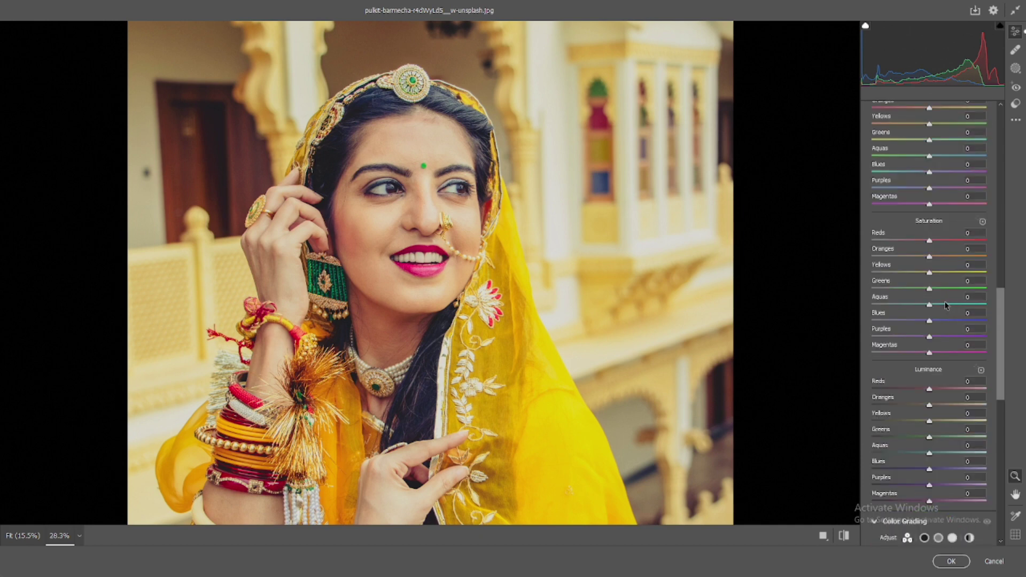
scroll(948, 307, up, 3)
drag(924, 253, 882, 258)
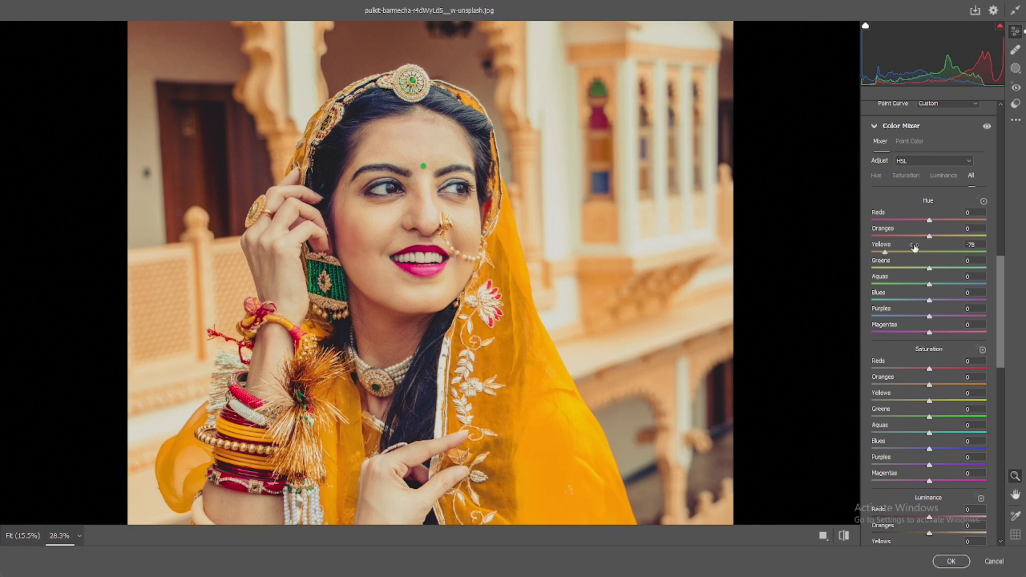
drag(931, 237, 923, 241)
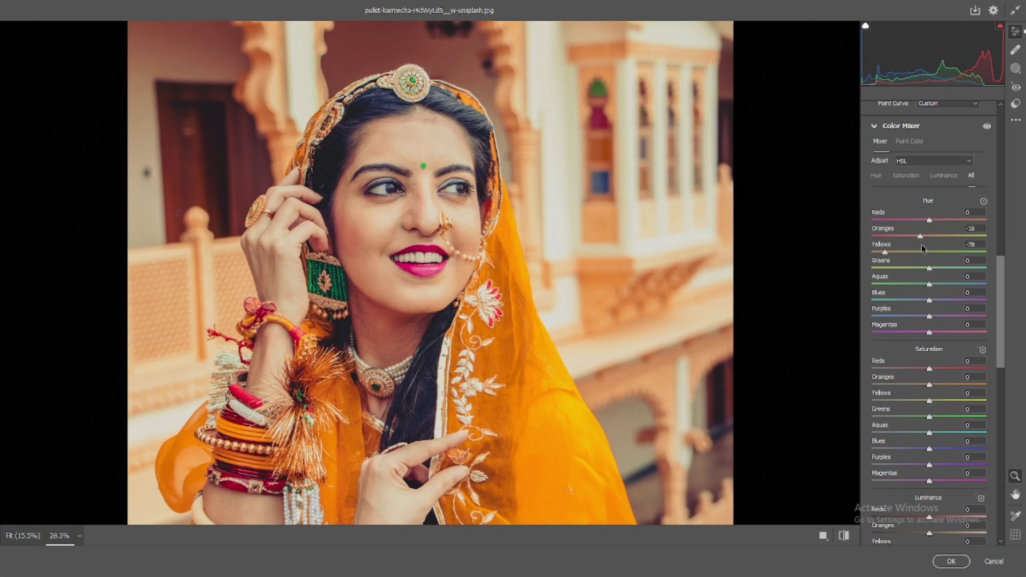
drag(921, 248, 924, 248)
drag(930, 221, 914, 226)
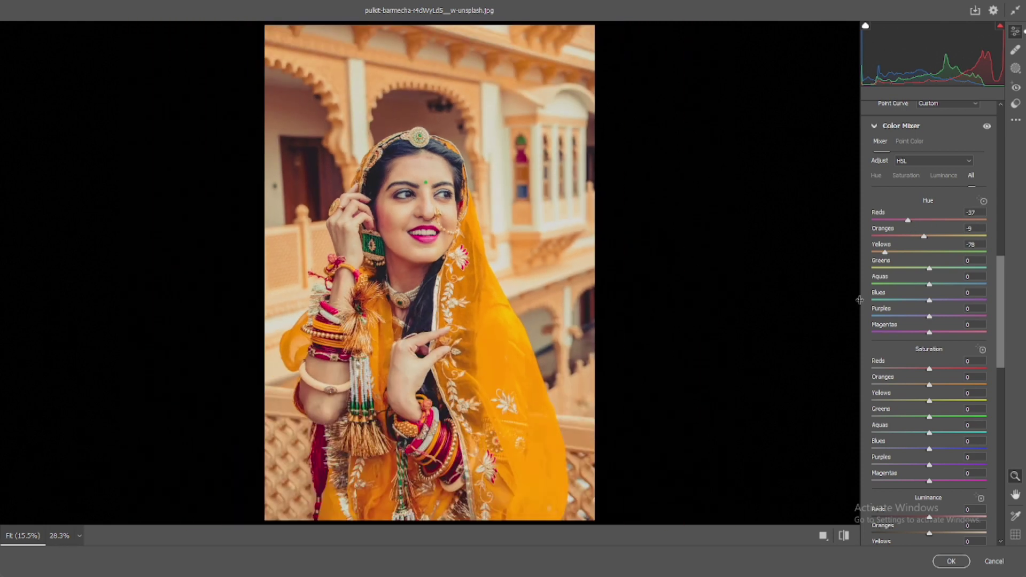
Step: Lower saturation for every colour range, from Reds -18 to Blues -36 and Magentas -7
scroll(930, 303, down, 3)
drag(930, 272, 916, 275)
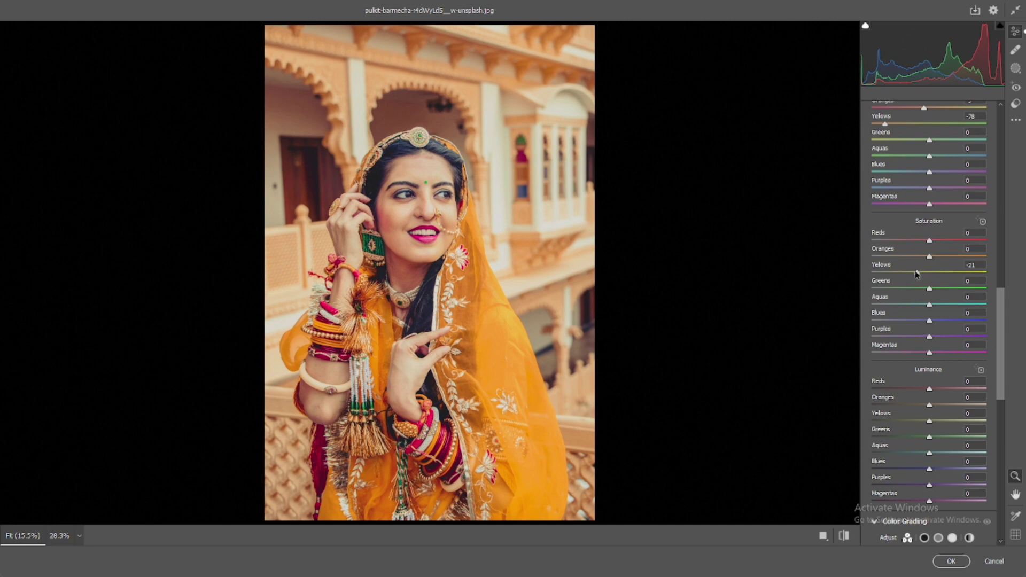
drag(930, 257, 921, 259)
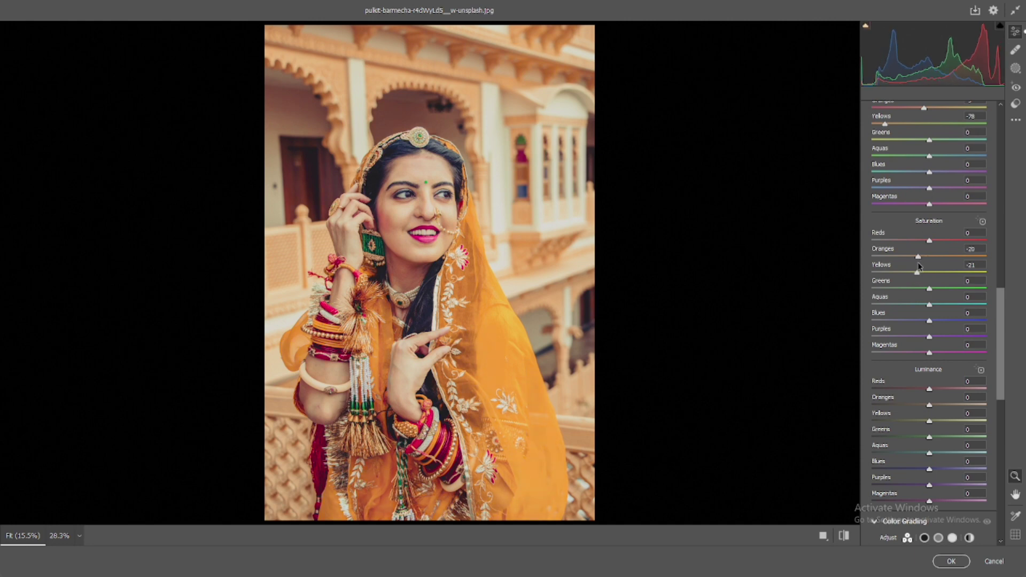
drag(930, 246, 920, 247)
mouse_move(929, 289)
mouse_down()
mouse_move(917, 290)
mouse_move(918, 322)
mouse_up()
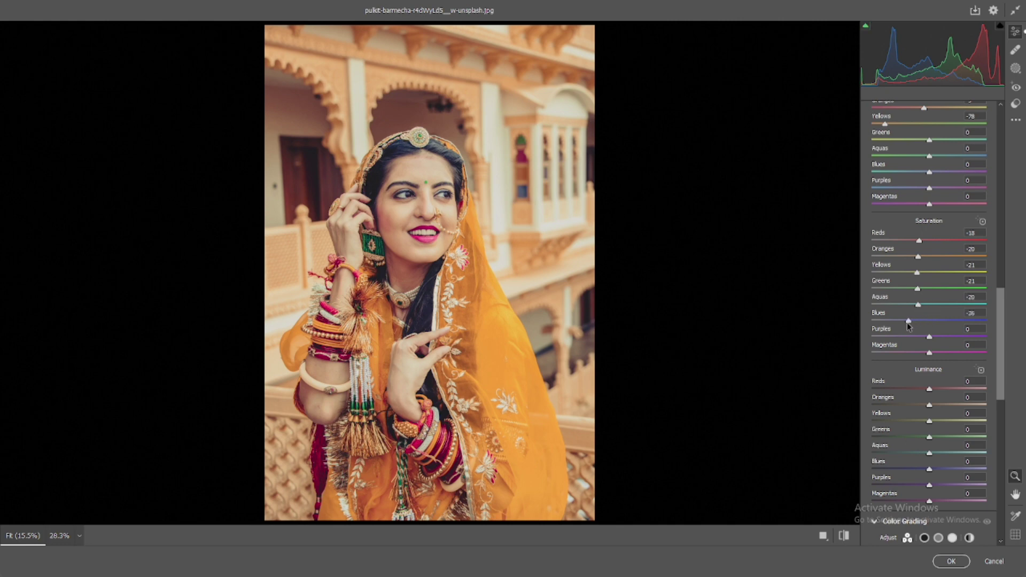
mouse_move(930, 337)
mouse_down()
mouse_move(915, 337)
mouse_move(922, 353)
mouse_up()
drag(920, 353, 923, 329)
Step: Set luminance Reds -20, Yellows -14, Greens -13, Aquas -11, Blues -13, Purples -14, Magentas -31
scroll(930, 350, down, 2)
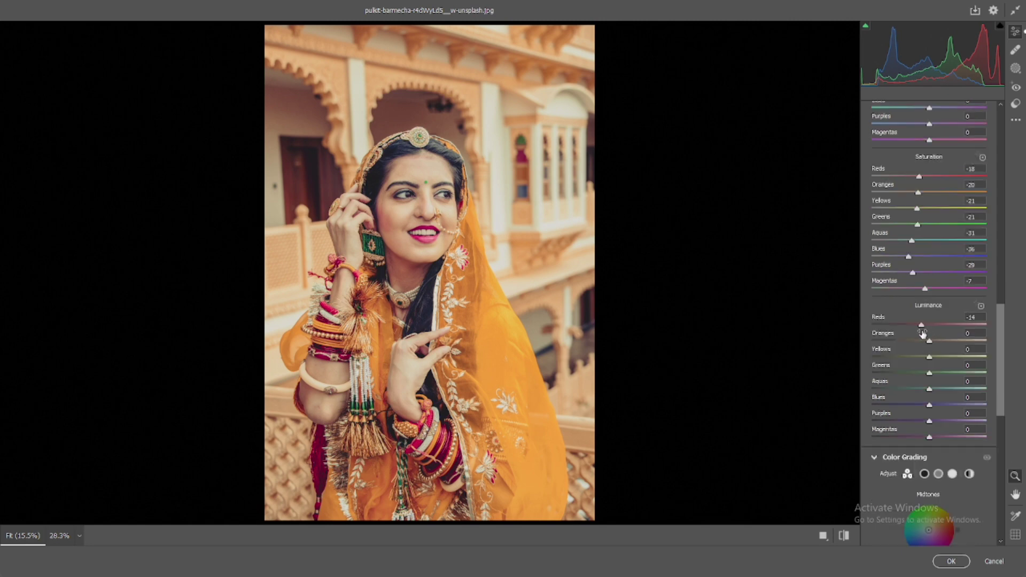
drag(930, 357, 912, 437)
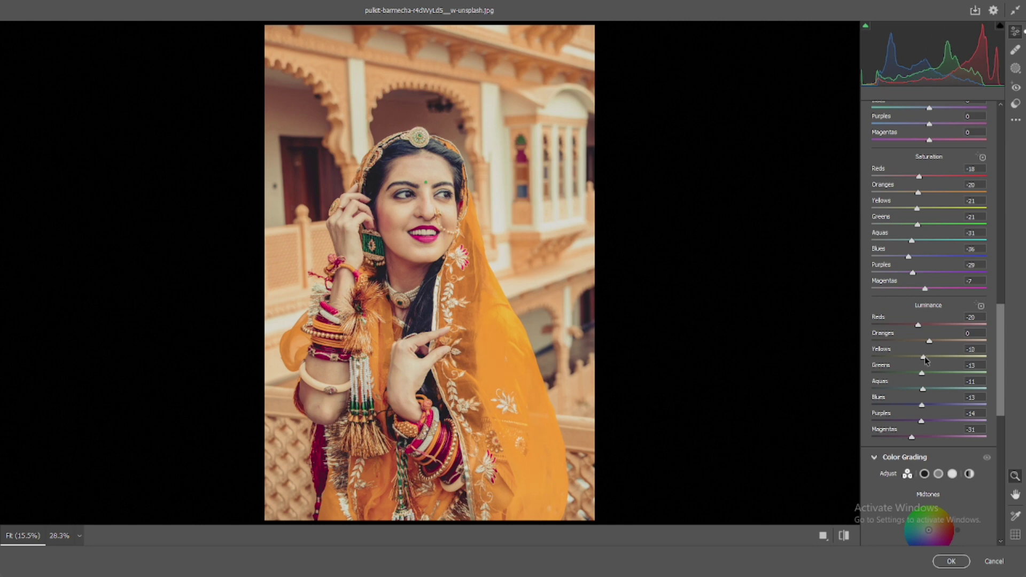
drag(924, 360, 924, 361)
Step: Tint the highlights orange at hue 38 with a stronger saturation
scroll(925, 361, down, 2)
scroll(933, 336, down, 2)
scroll(941, 315, down, 2)
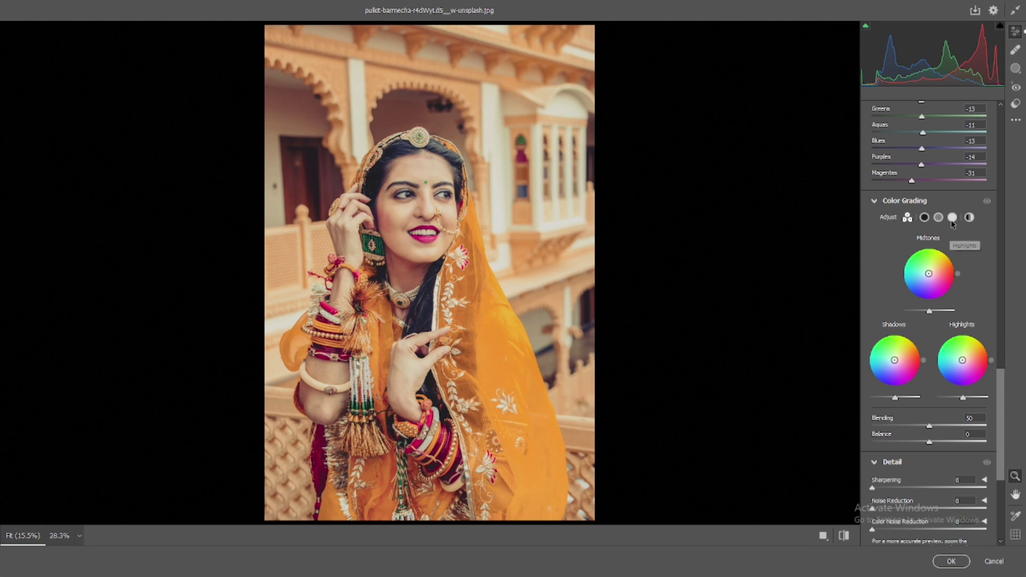
click(952, 218)
drag(930, 298, 934, 292)
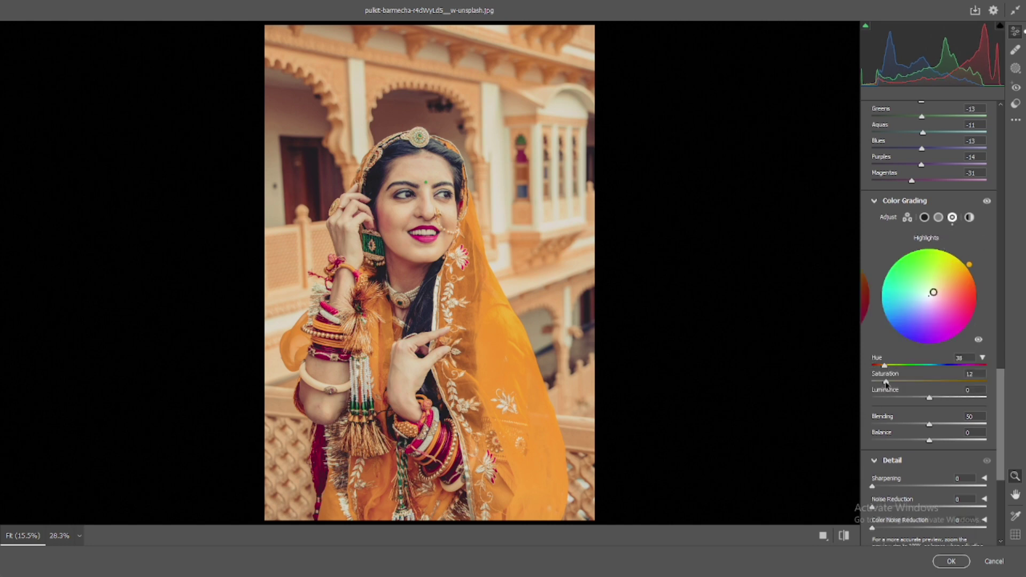
drag(886, 381, 906, 389)
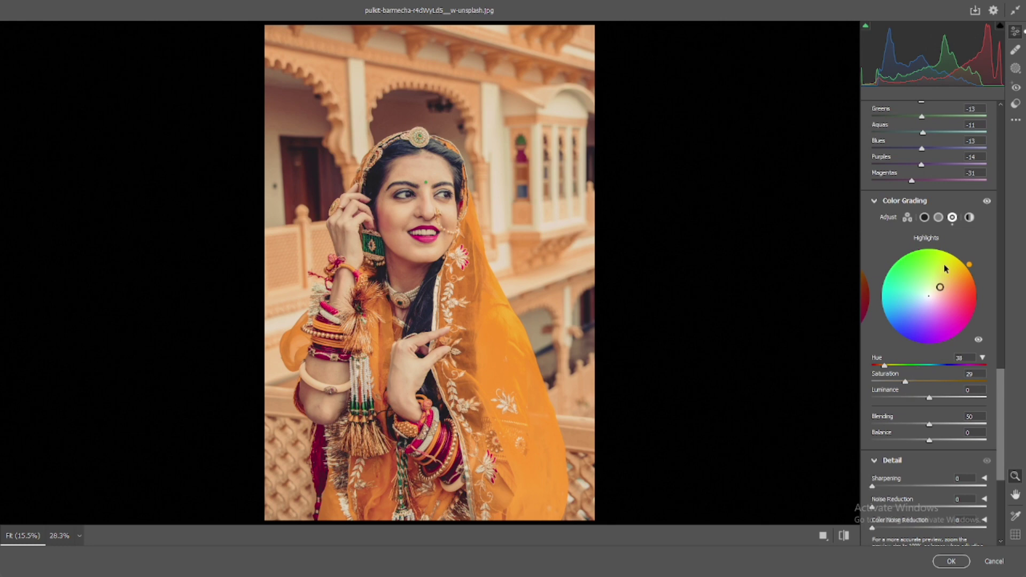
Step: Tint the shadows purple at hue 279 with slightly lowered luminance
click(925, 217)
drag(928, 297, 930, 307)
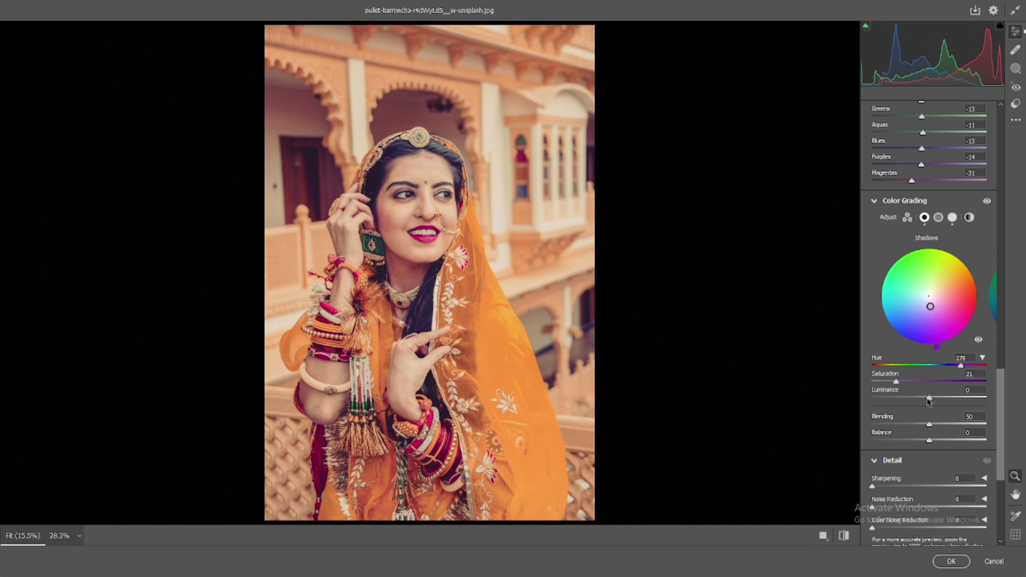
drag(928, 398, 920, 399)
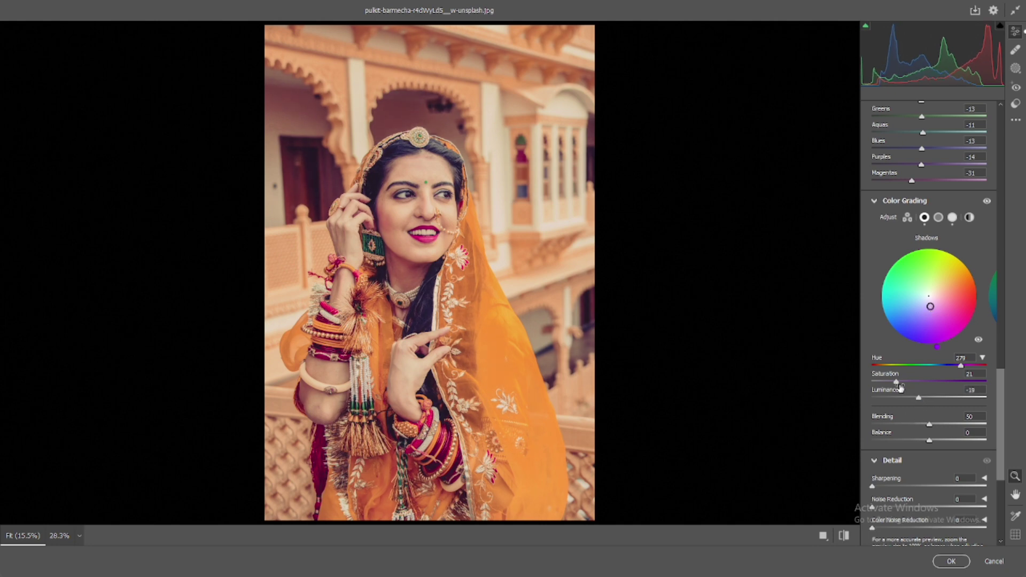
drag(896, 381, 888, 384)
drag(924, 401, 924, 403)
Step: Give midtones a yellow-orange tint (hue 44, saturation 3) and Global hue 43, saturation 8
click(939, 217)
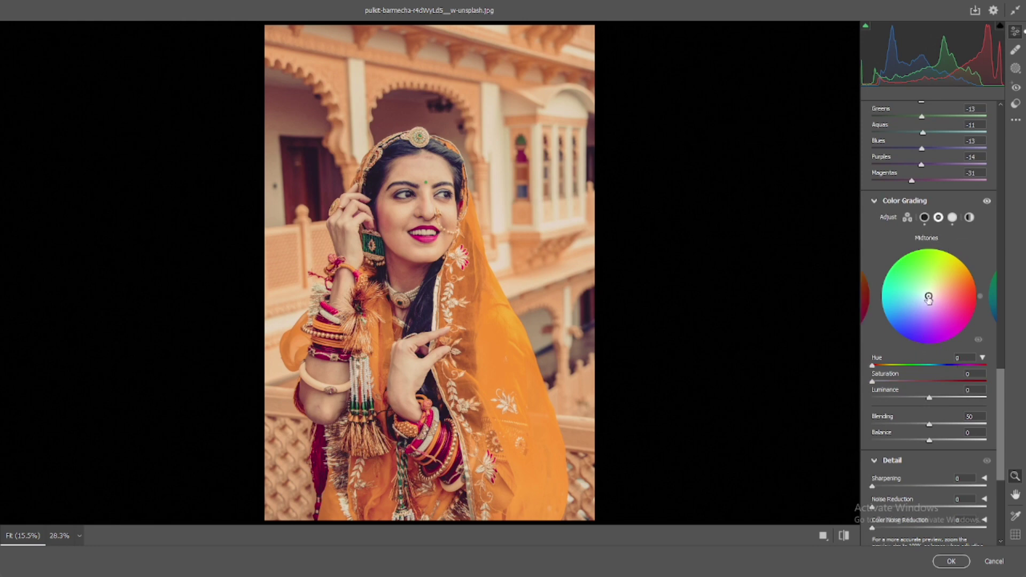
drag(929, 297, 929, 295)
drag(915, 251, 972, 259)
click(969, 217)
drag(929, 306, 929, 292)
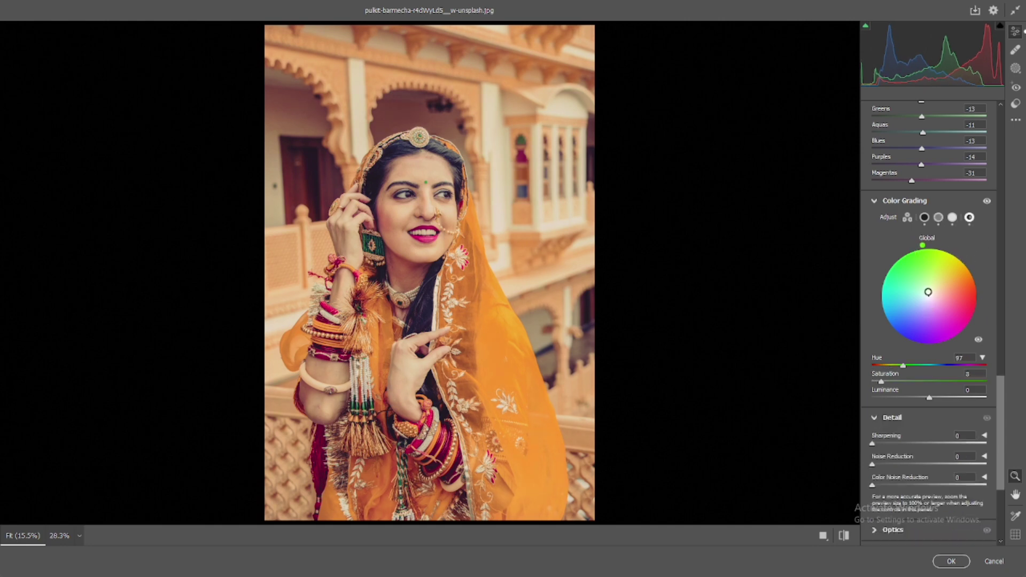
drag(923, 245, 966, 262)
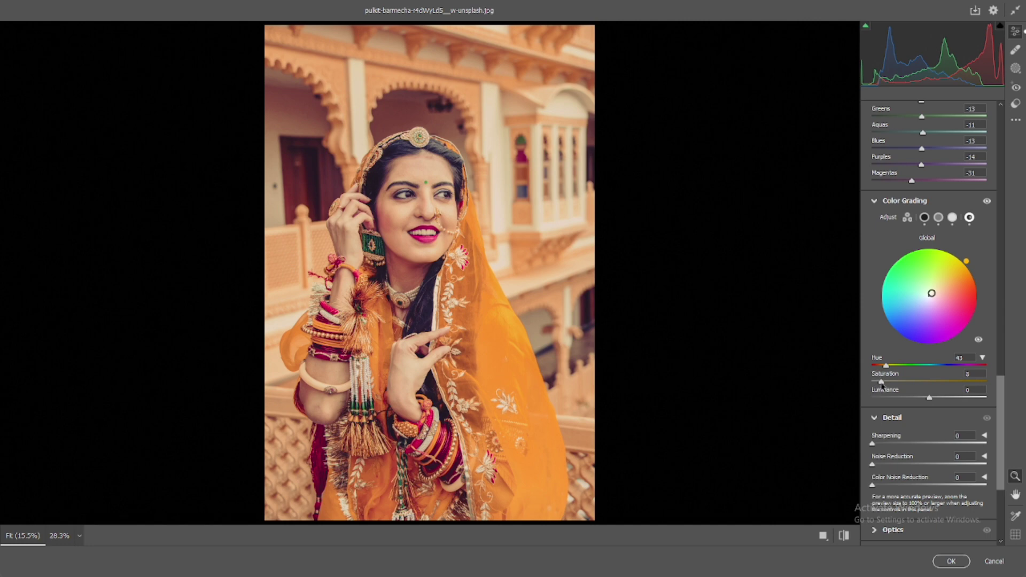
drag(882, 382, 879, 387)
Step: On the RGB curve, pull the upper-midtone point down, add a highlight point, lower the white end
scroll(909, 349, up, 3)
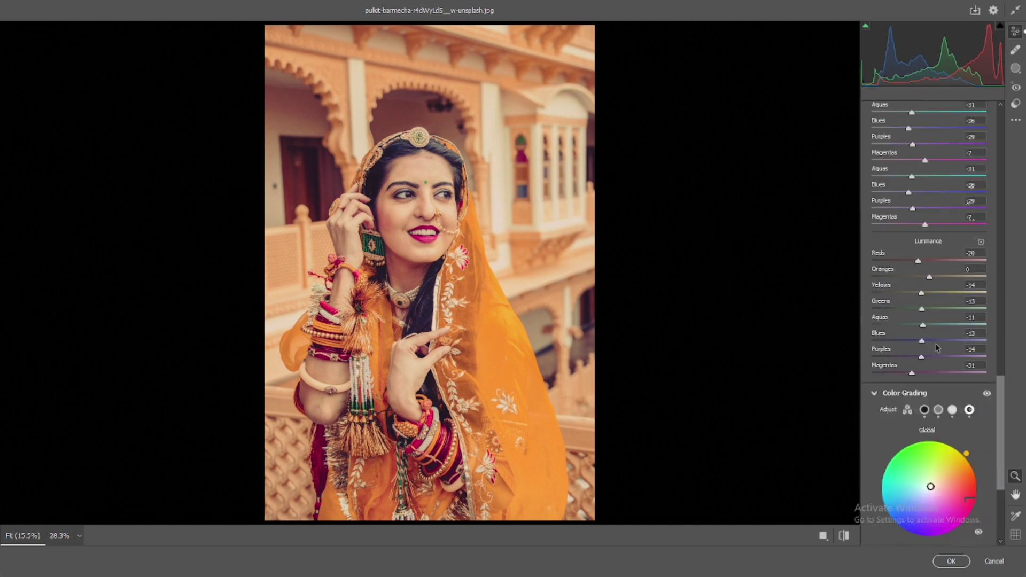
scroll(925, 344, up, 3)
scroll(940, 343, up, 3)
scroll(938, 343, up, 5)
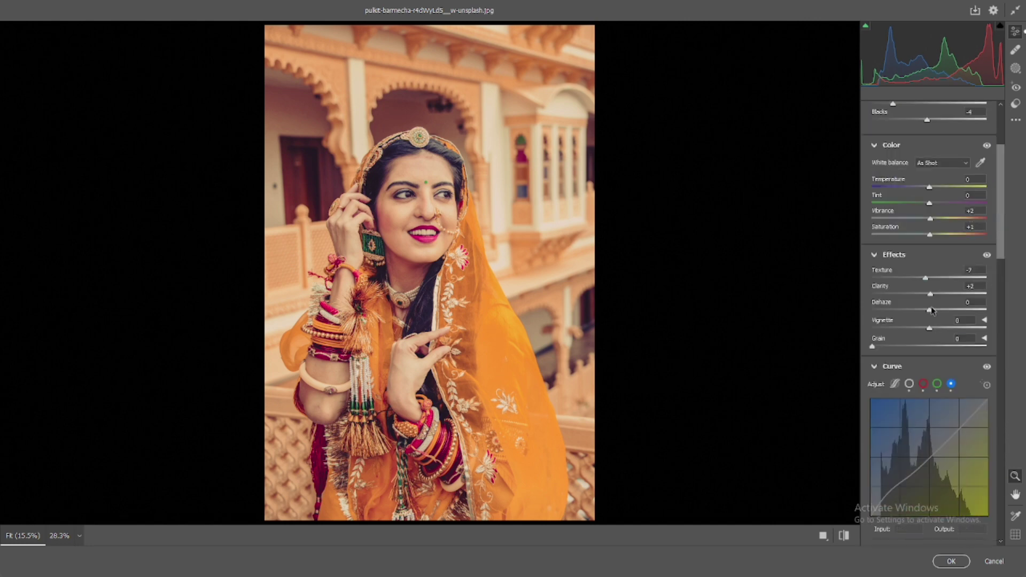
scroll(914, 315, down, 3)
click(910, 255)
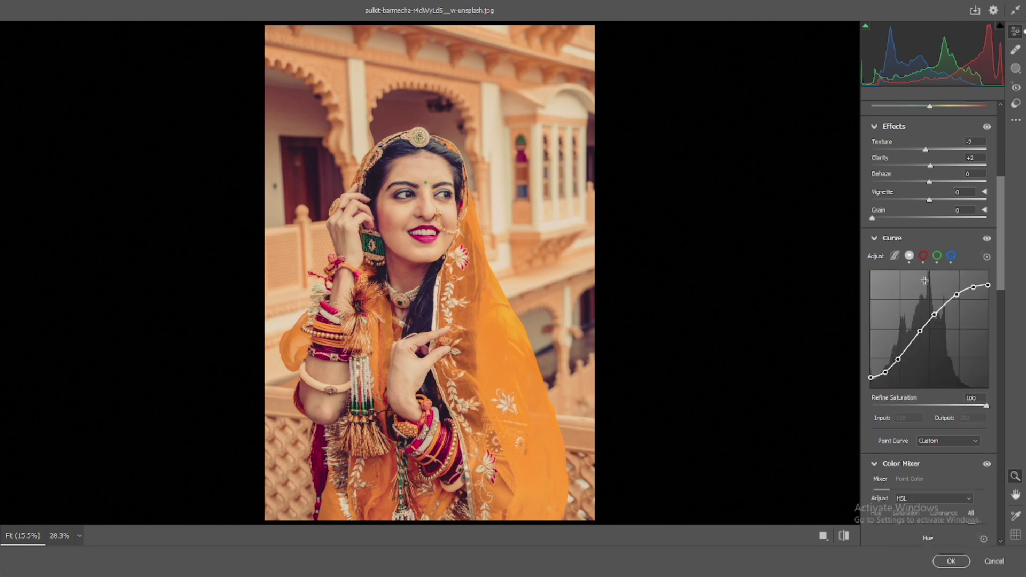
drag(951, 291, 951, 295)
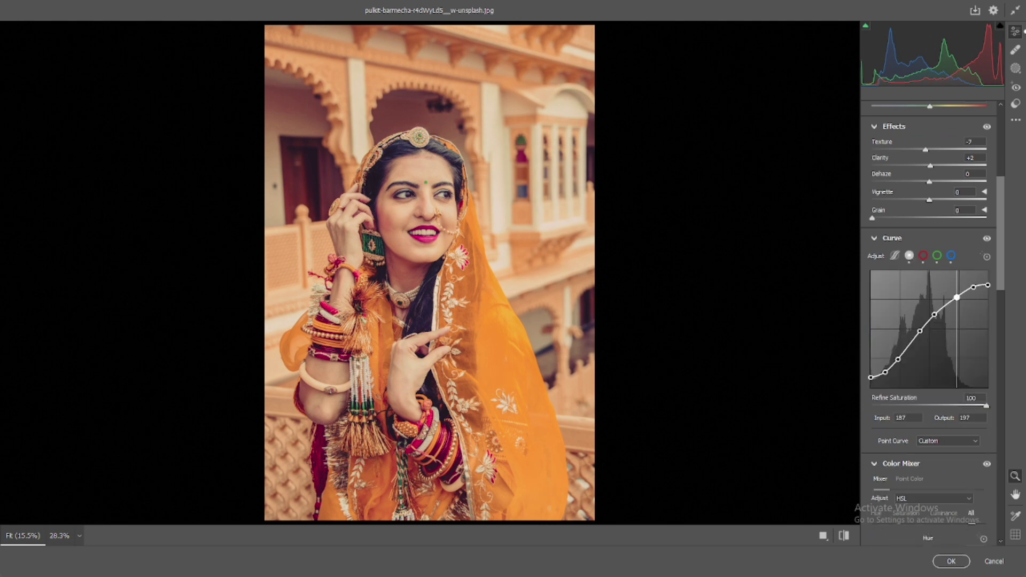
click(972, 290)
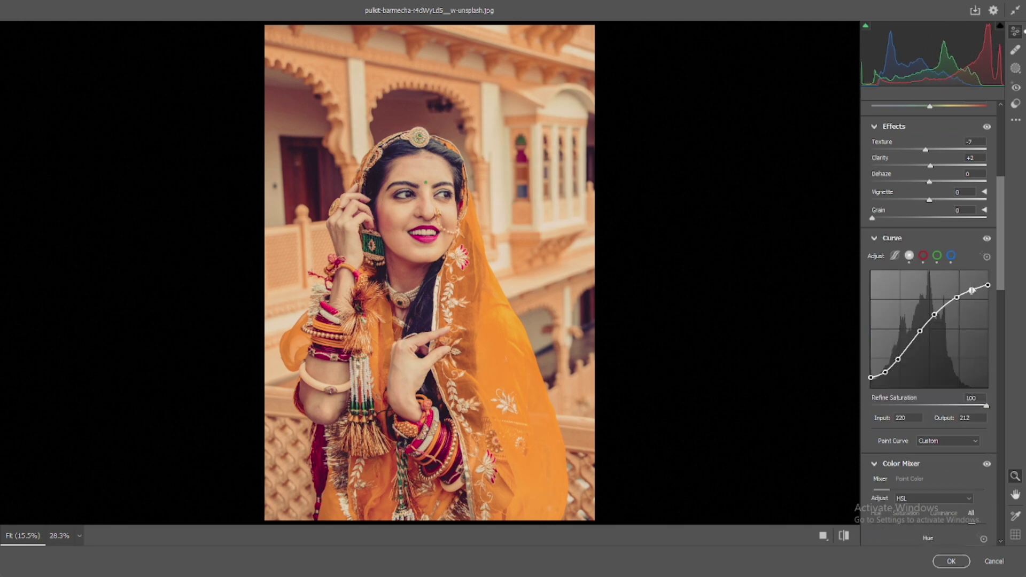
drag(988, 286, 988, 287)
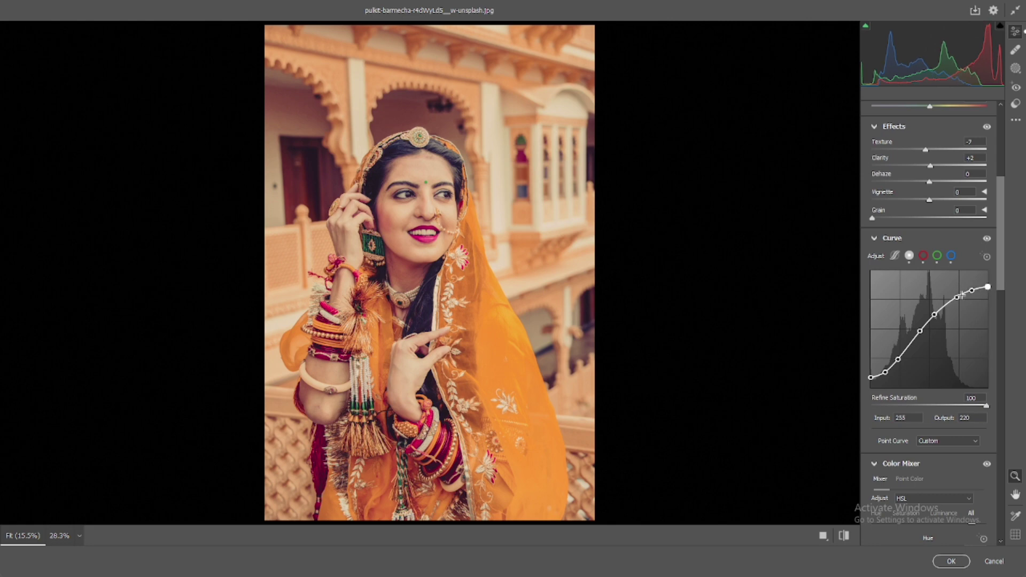
Step: Refine the highlight point to 222→211 with the white end at output 219
click(934, 315)
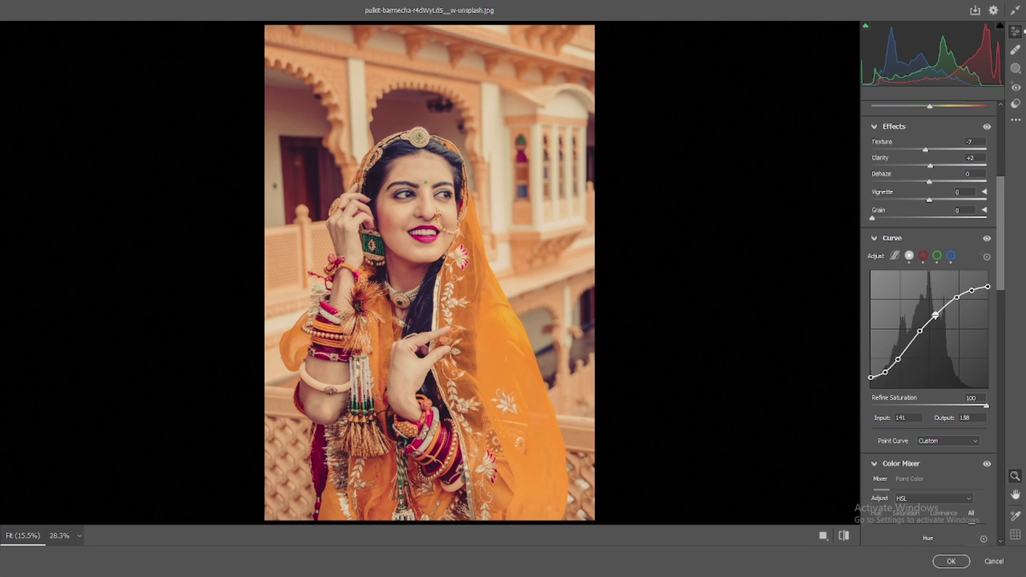
click(957, 297)
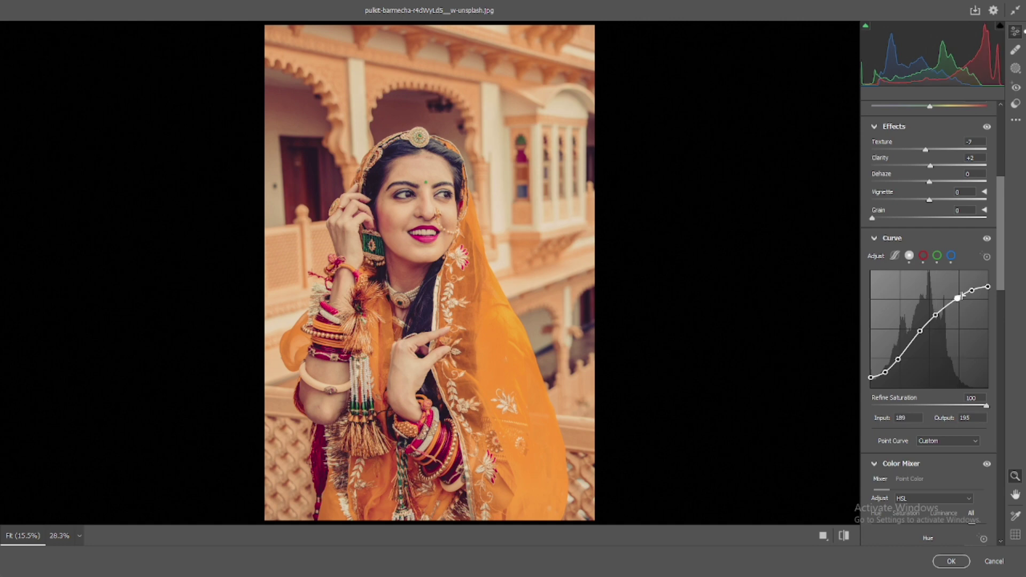
click(972, 290)
drag(971, 292, 972, 291)
click(988, 288)
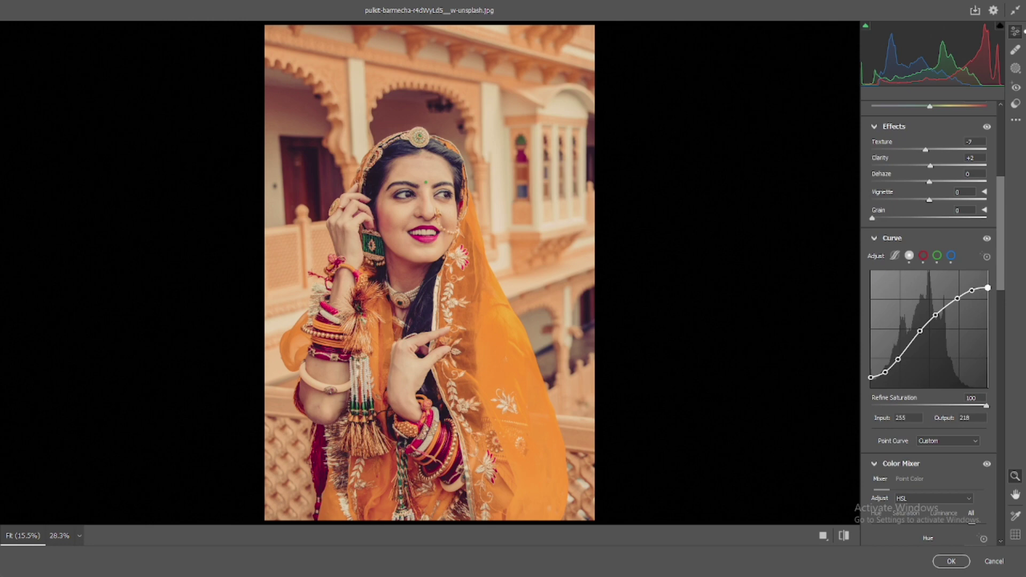
click(972, 291)
click(972, 291)
Step: Reduce Shadows from +29 to +16, checking the before/after view
scroll(972, 291, down, 5)
scroll(941, 332, down, 5)
scroll(909, 395, down, 5)
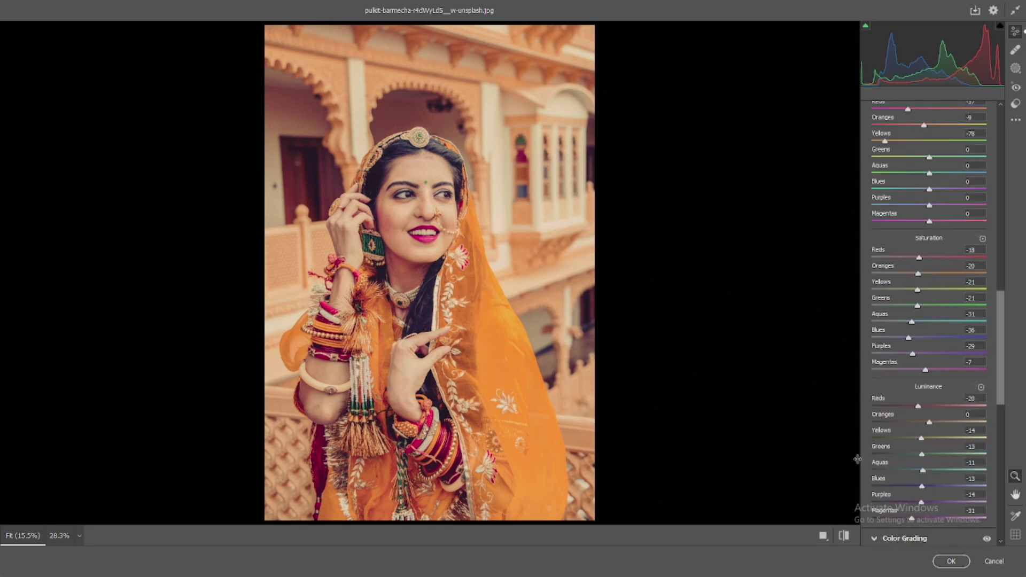
click(844, 536)
click(845, 536)
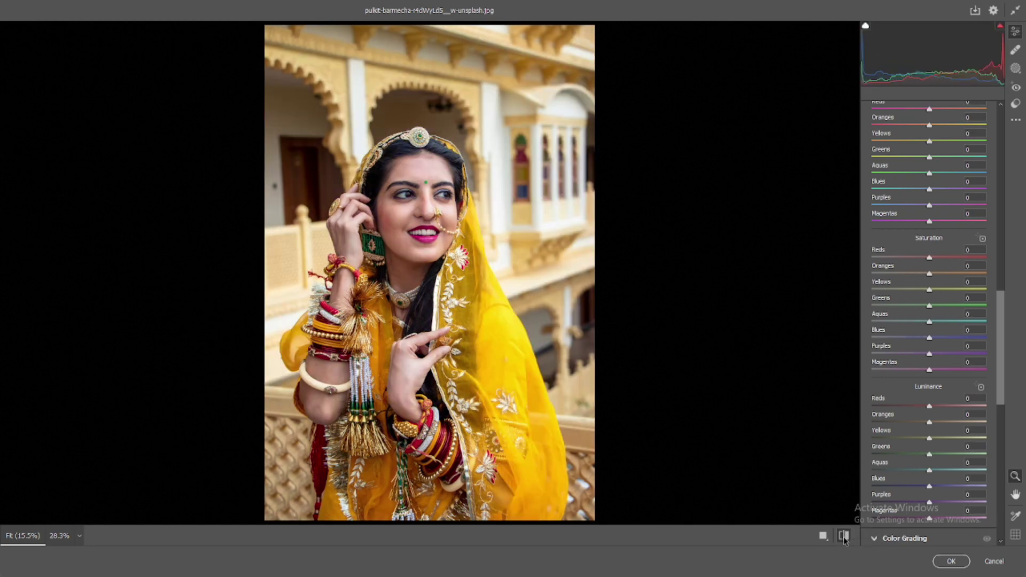
scroll(944, 370, up, 5)
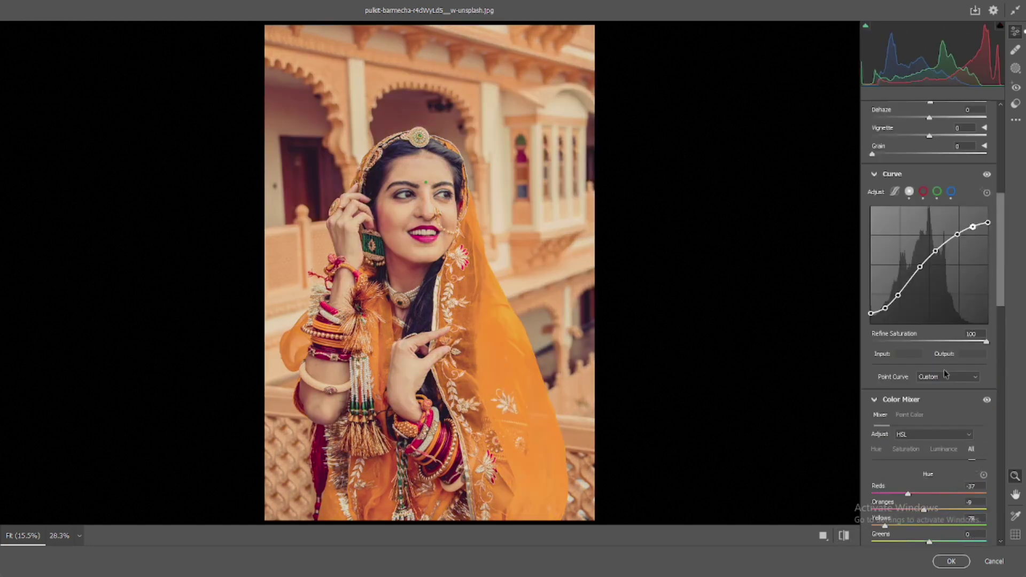
scroll(944, 374, up, 3)
scroll(940, 321, up, 5)
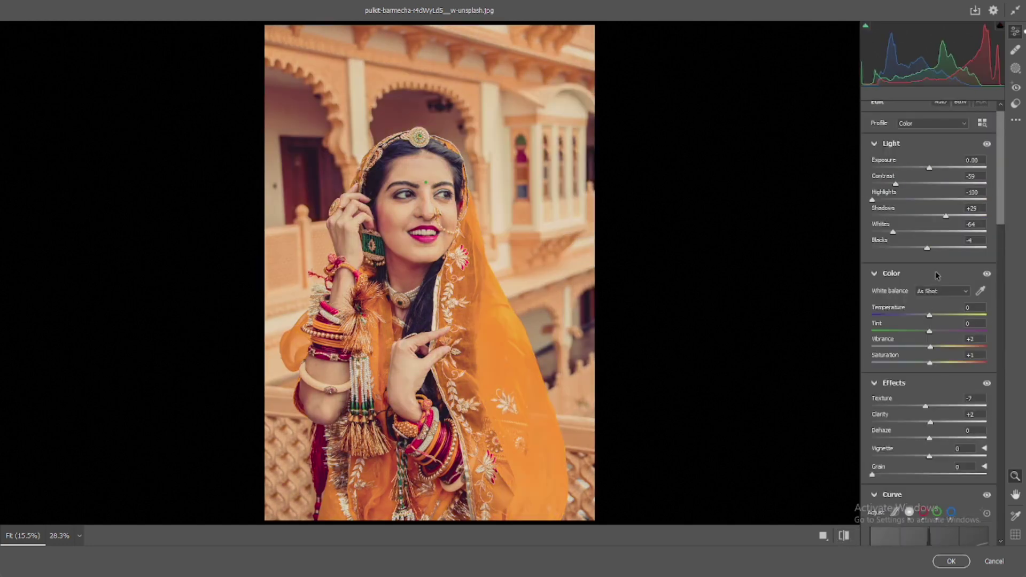
drag(943, 217, 934, 217)
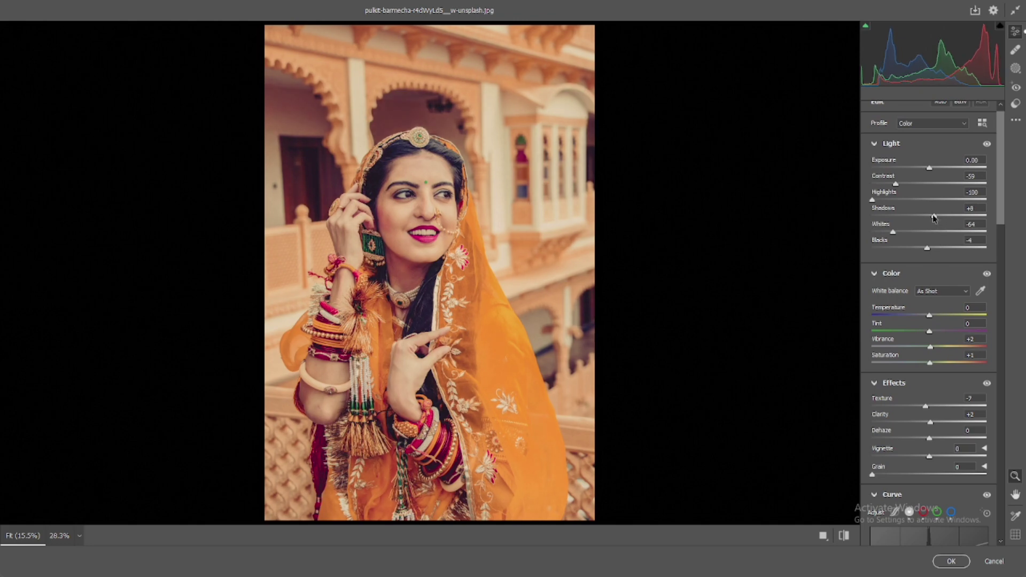
click(848, 537)
click(847, 536)
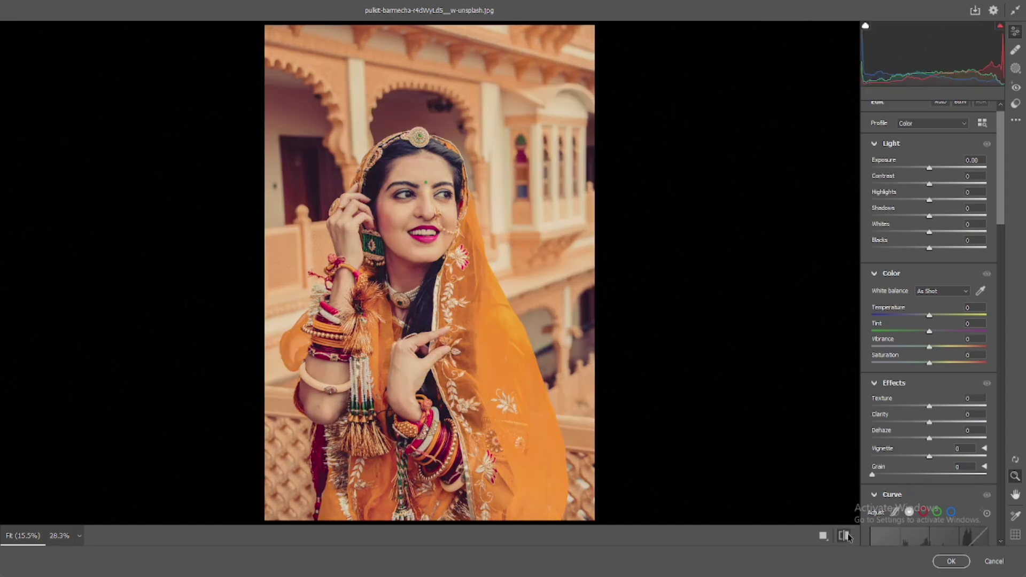
click(847, 537)
Step: Review the before/after once more and commit the Camera Raw grade to the photo
scroll(941, 321, down, 5)
scroll(951, 326, down, 5)
scroll(973, 327, down, 5)
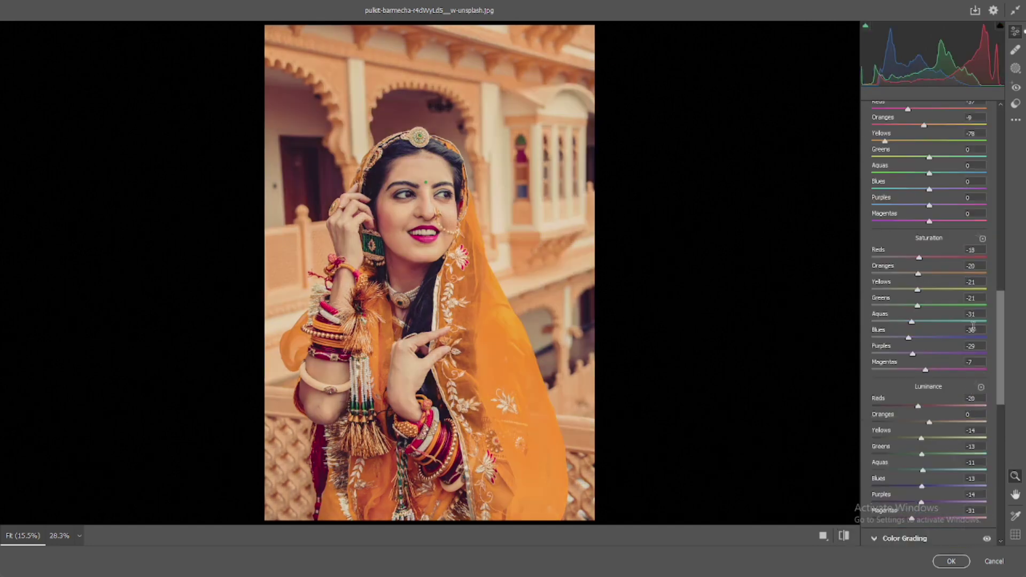
scroll(970, 328, down, 5)
scroll(968, 329, down, 5)
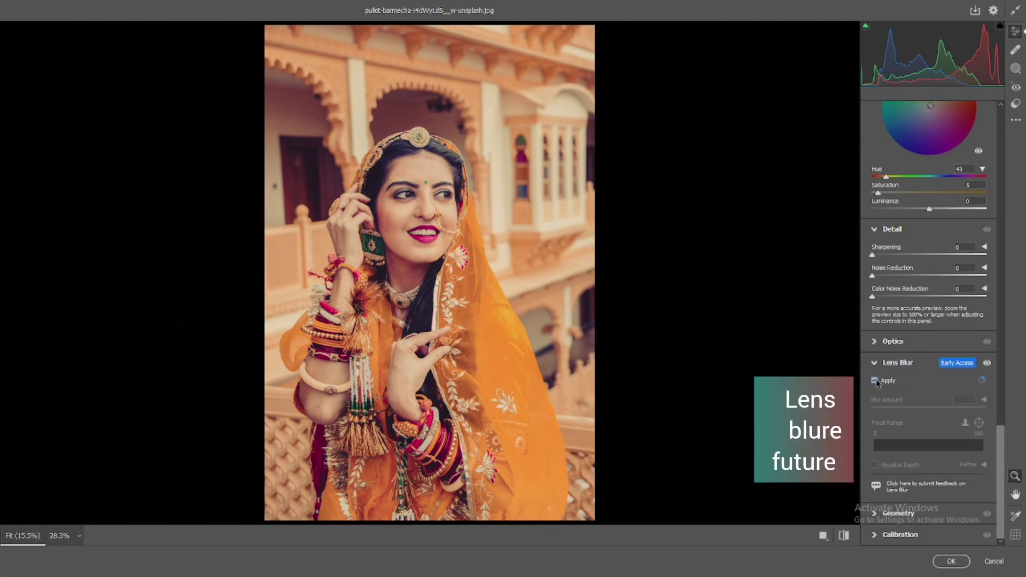
click(843, 536)
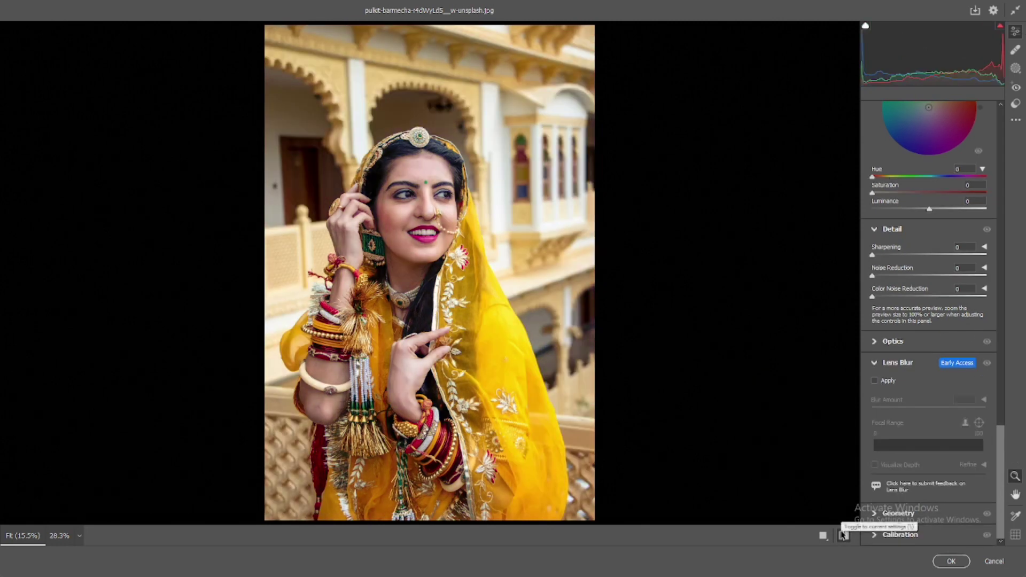
click(844, 536)
click(843, 535)
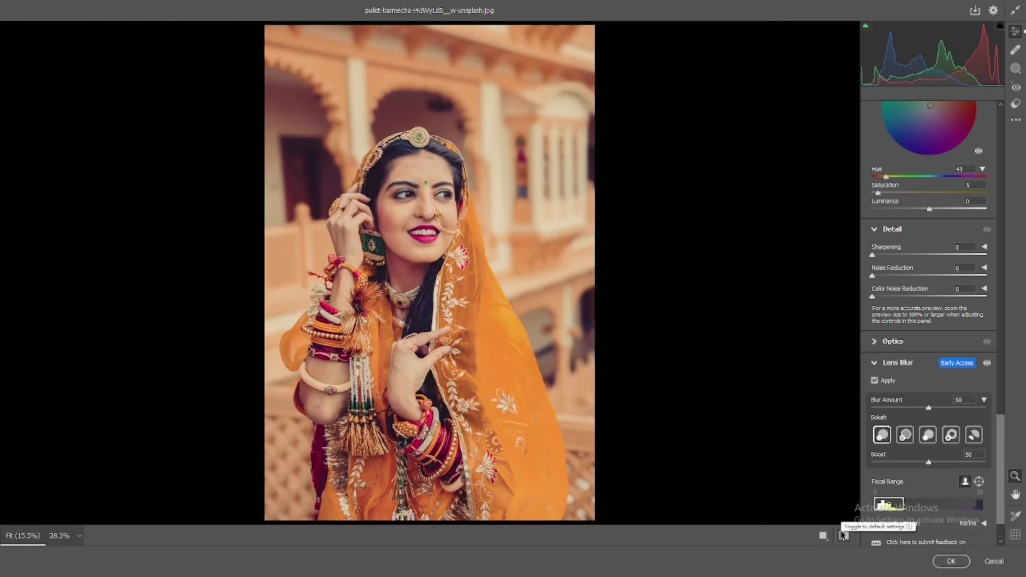
click(953, 561)
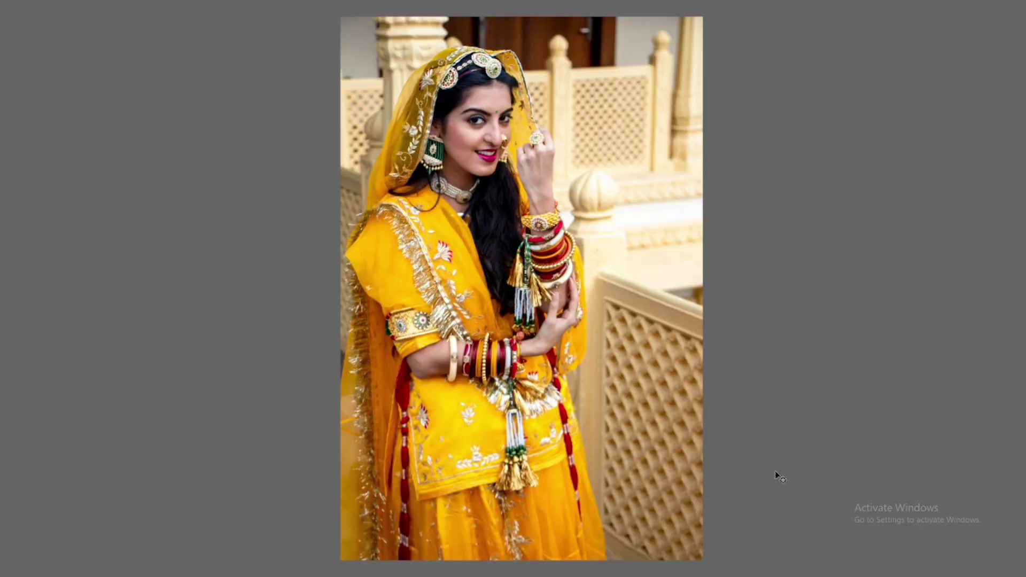
Step: Apply the previous Camera Raw settings to the lattice-railing portrait and enable Lens Blur
key(ctrl+shift+a)
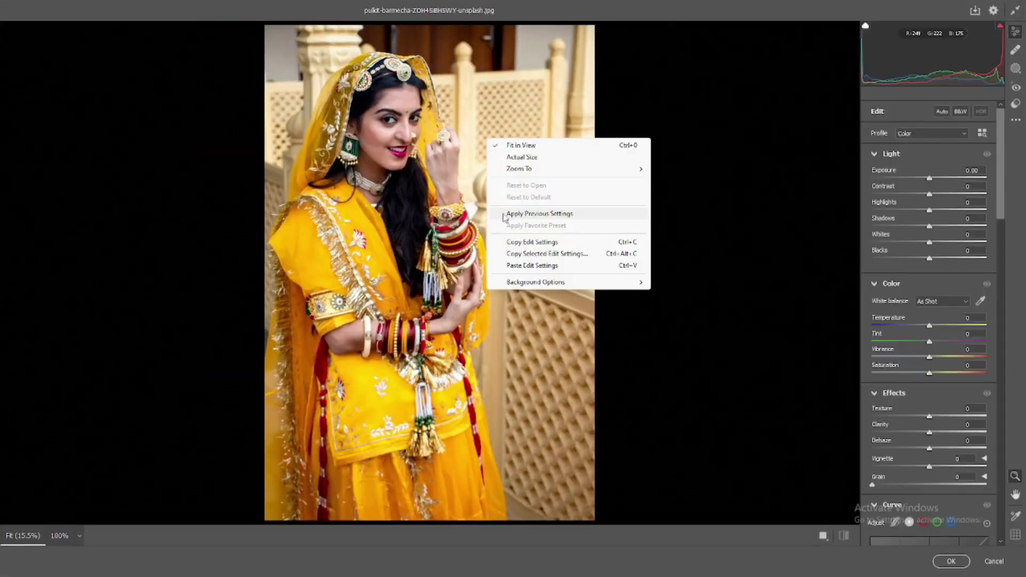
key(ctrl+alt+v)
scroll(901, 281, down, 5)
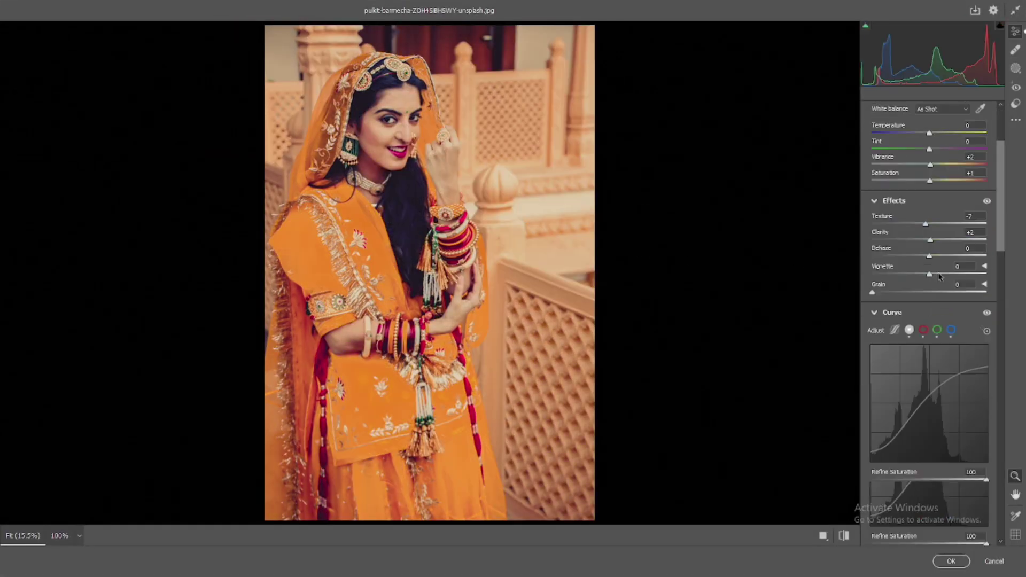
scroll(931, 281, down, 5)
scroll(931, 280, down, 5)
scroll(932, 280, down, 5)
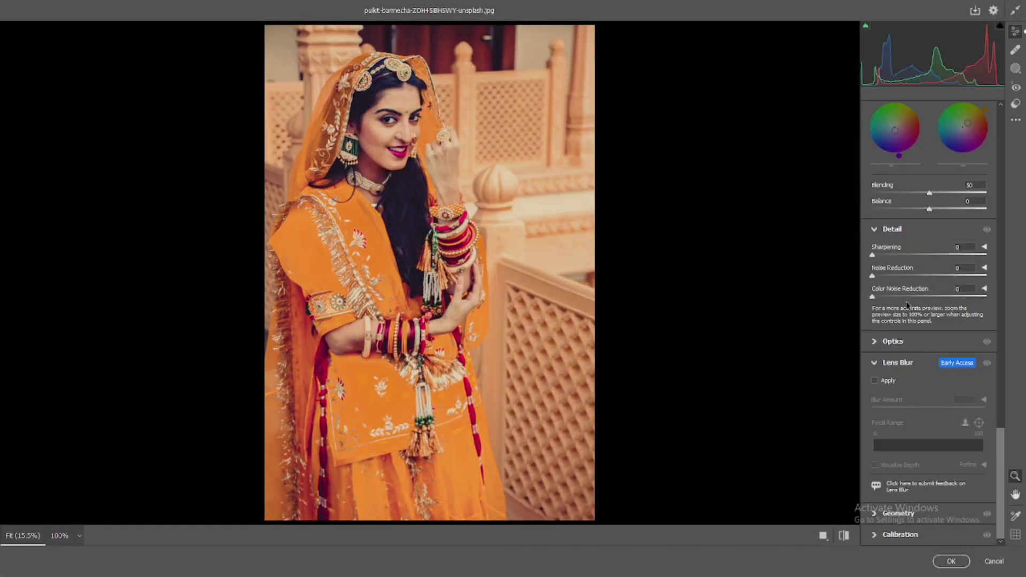
click(874, 381)
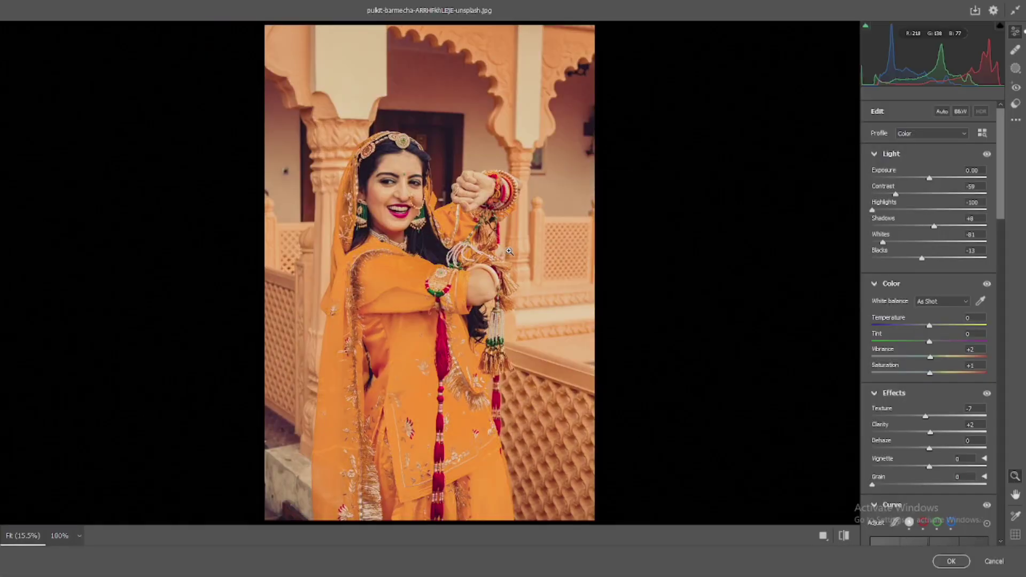
Step: Confirm Lens Blur is applied to the arched-doorway portrait and commit the Camera Raw edits with OK
scroll(984, 298, down, 3)
scroll(983, 299, down, 5)
scroll(983, 298, down, 4)
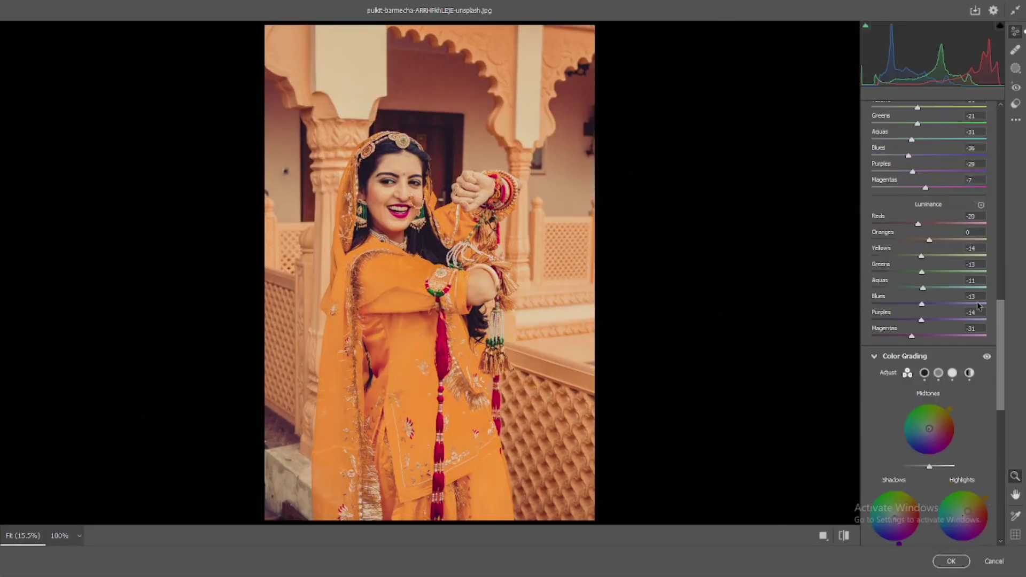
scroll(962, 321, down, 4)
scroll(895, 365, down, 4)
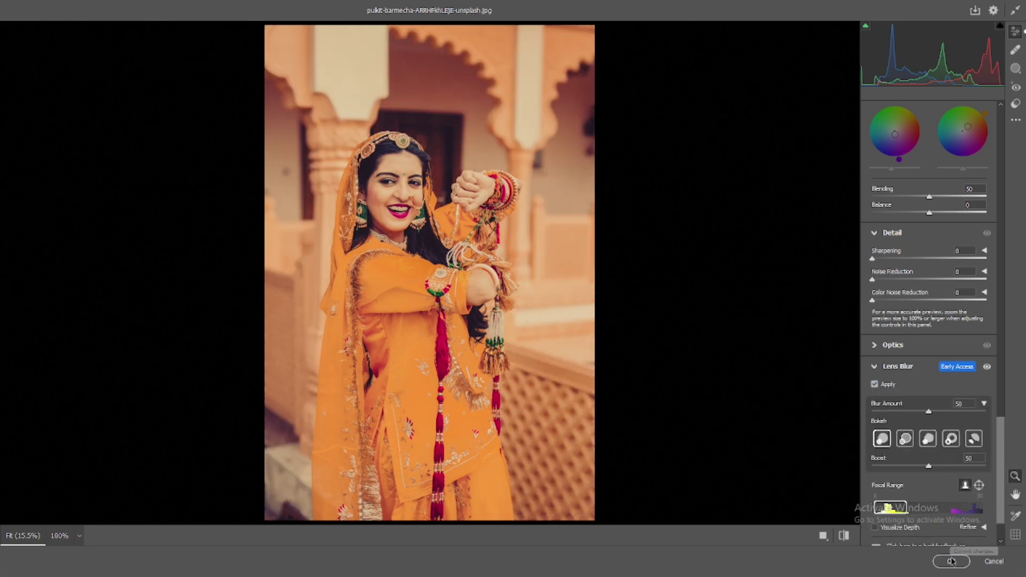
click(952, 562)
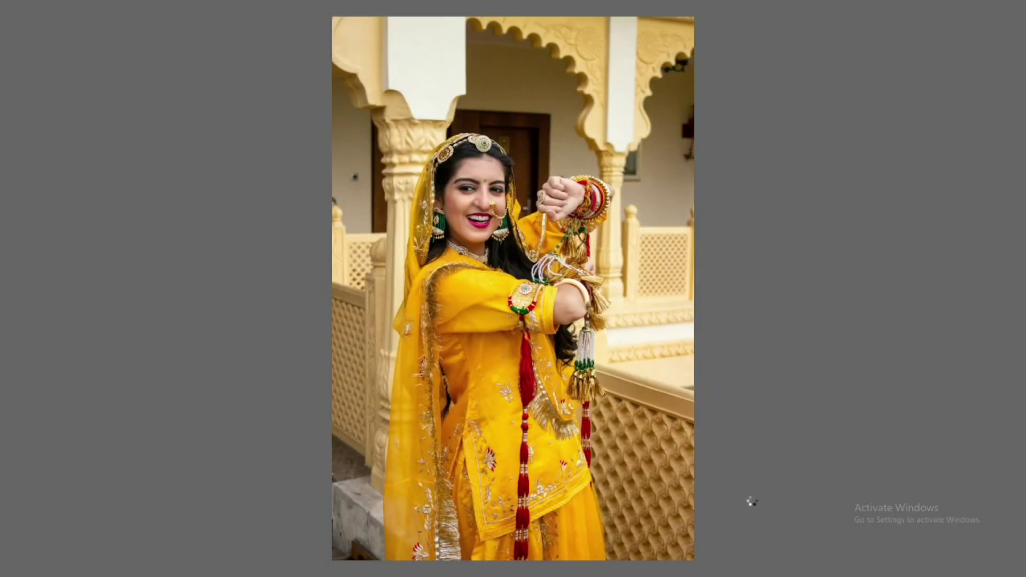